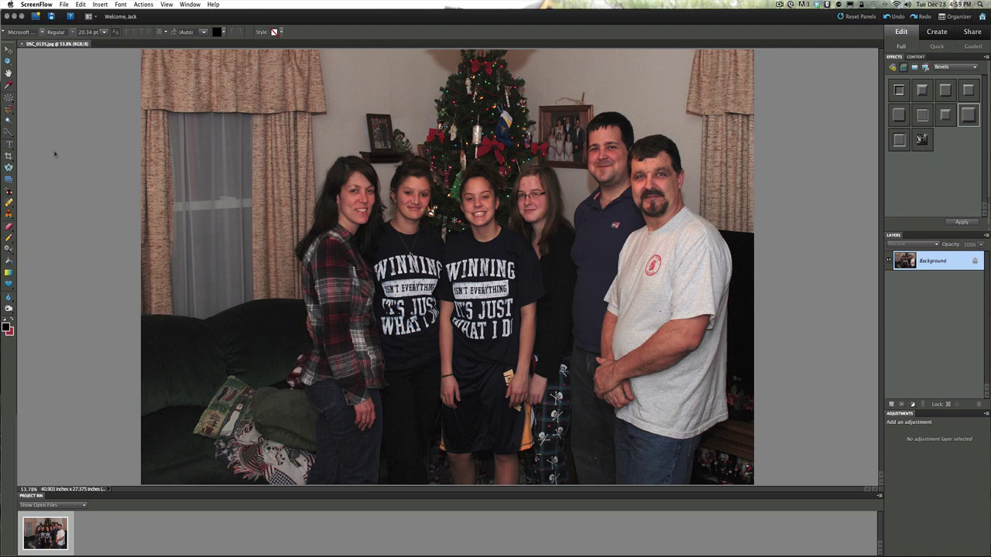
Select a large oval around the family with the Elliptical Marquee tool and copy the selection to a new layer
click(8, 98)
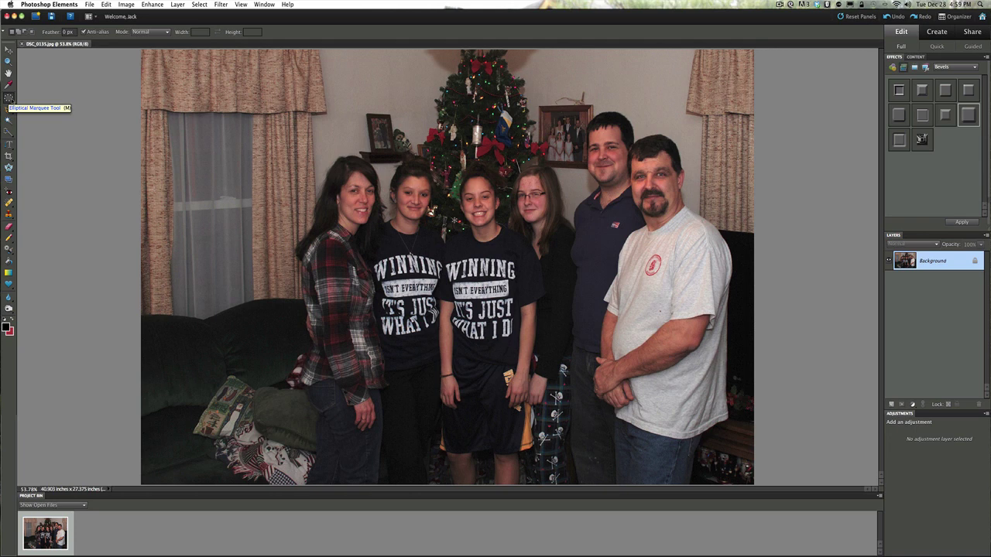
click(9, 98)
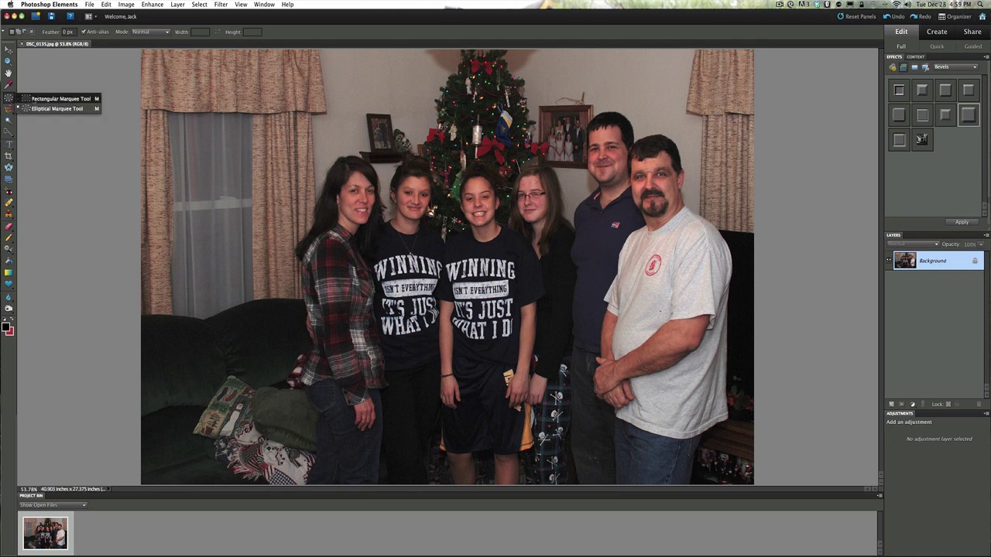
click(25, 99)
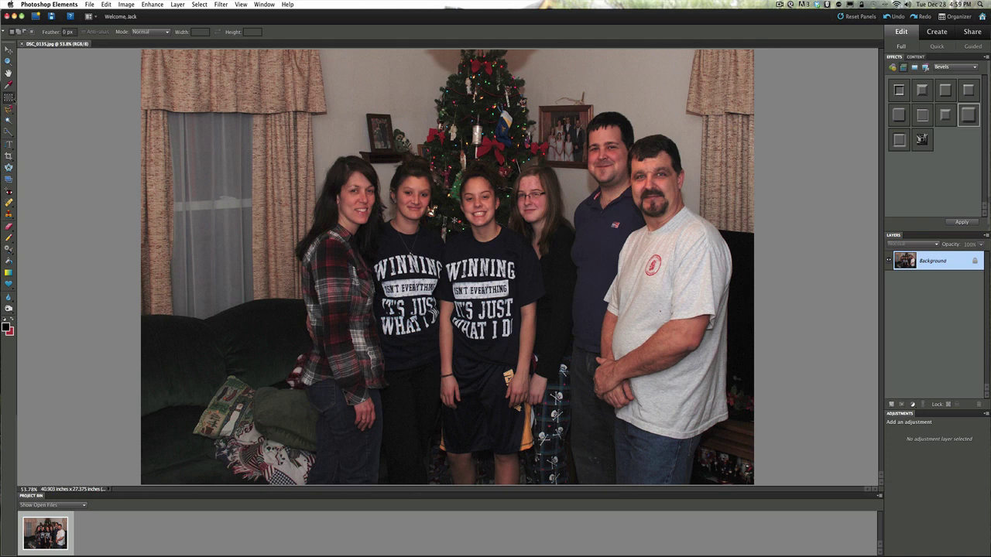
click(14, 99)
click(28, 111)
drag(273, 73, 750, 520)
drag(749, 528, 749, 528)
key(super+j)
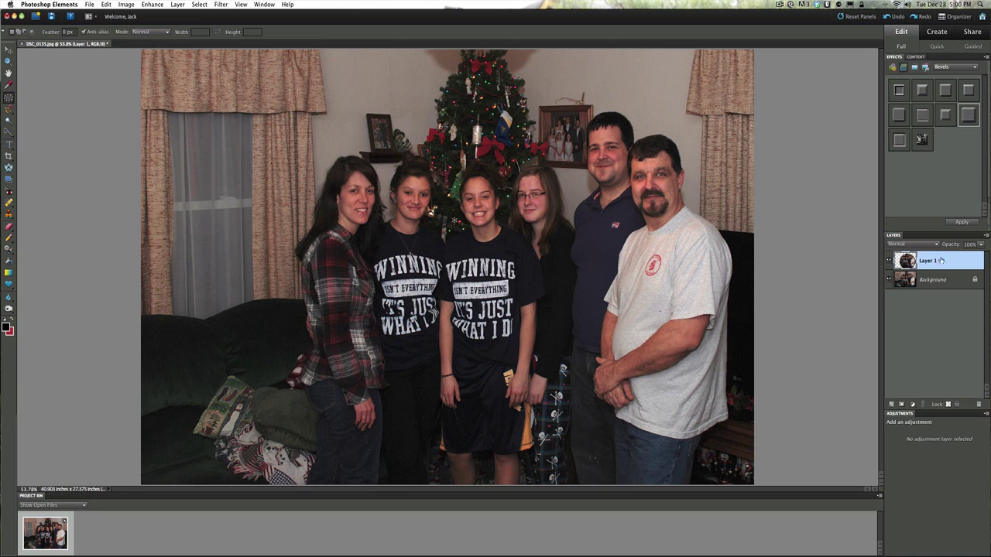
Toggle the Background layer's visibility to check the oval cutout on the new layer
click(889, 280)
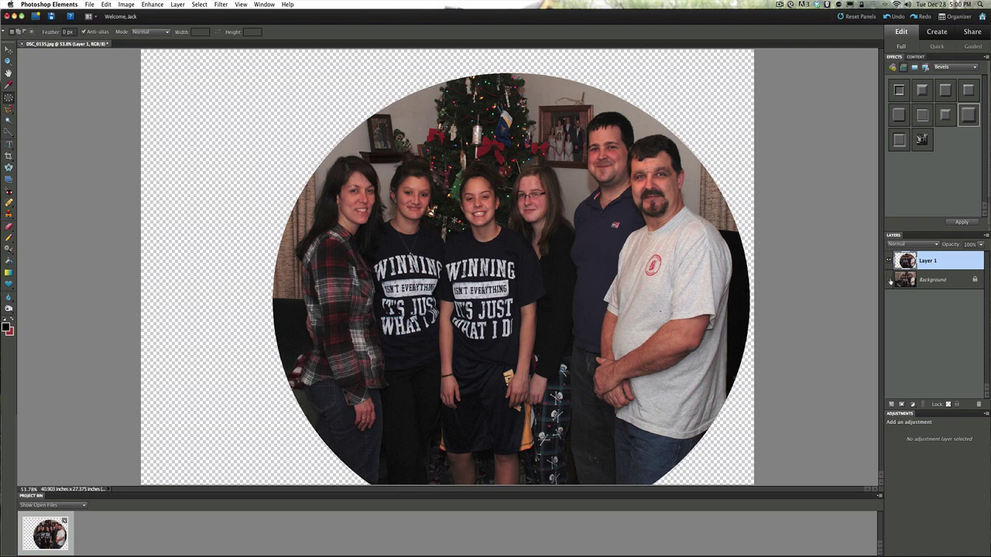
click(889, 282)
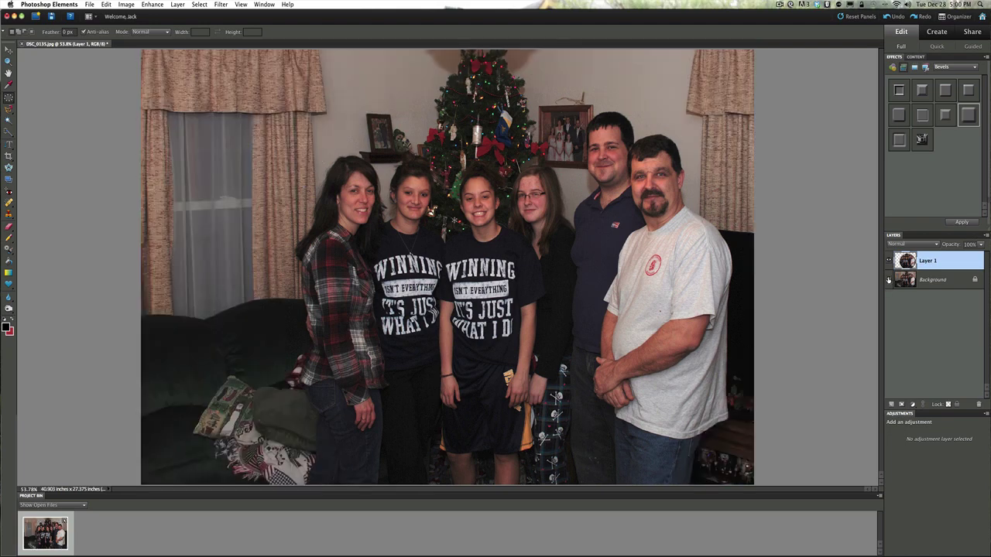
click(888, 282)
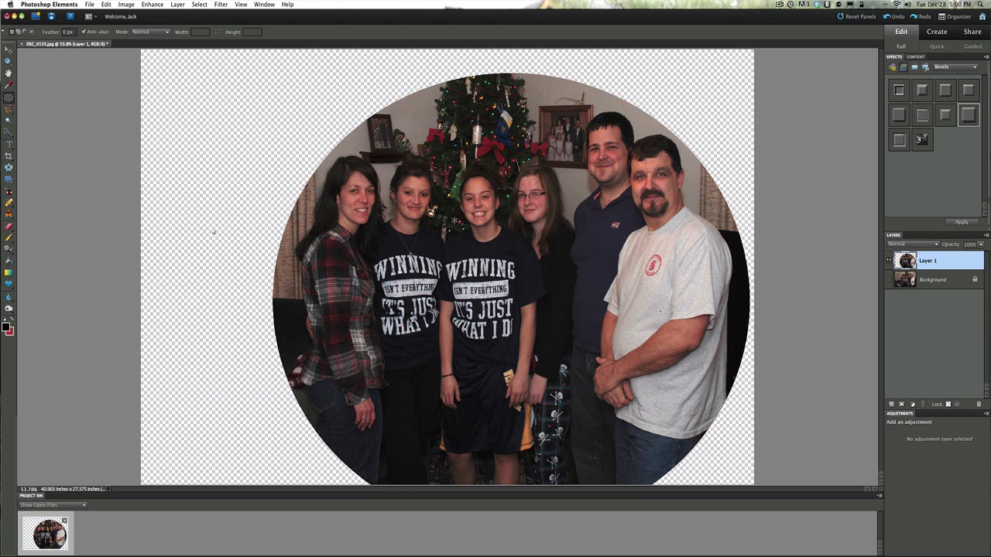
click(889, 279)
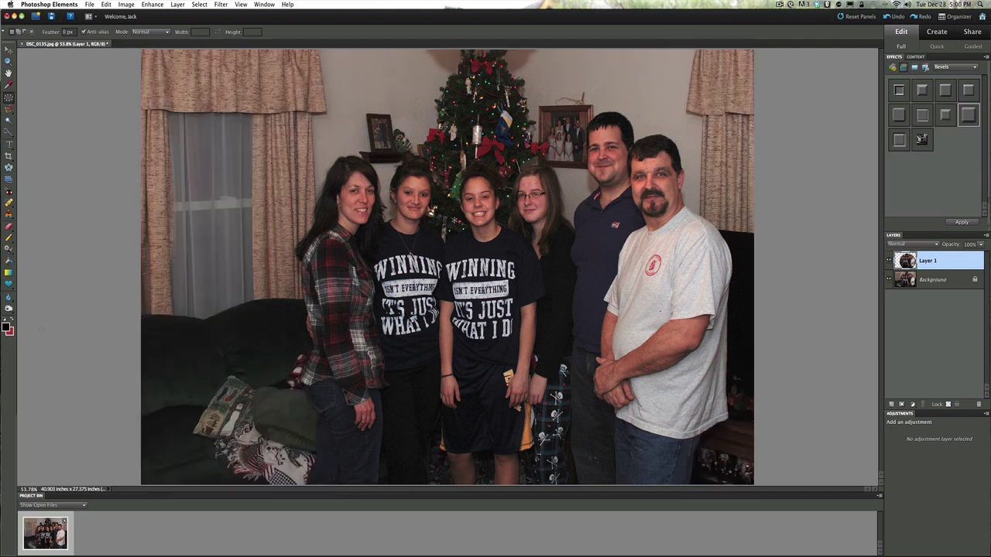
Set the foreground colour to near-white and fill the transparent area around the oval cutout with it
click(6, 327)
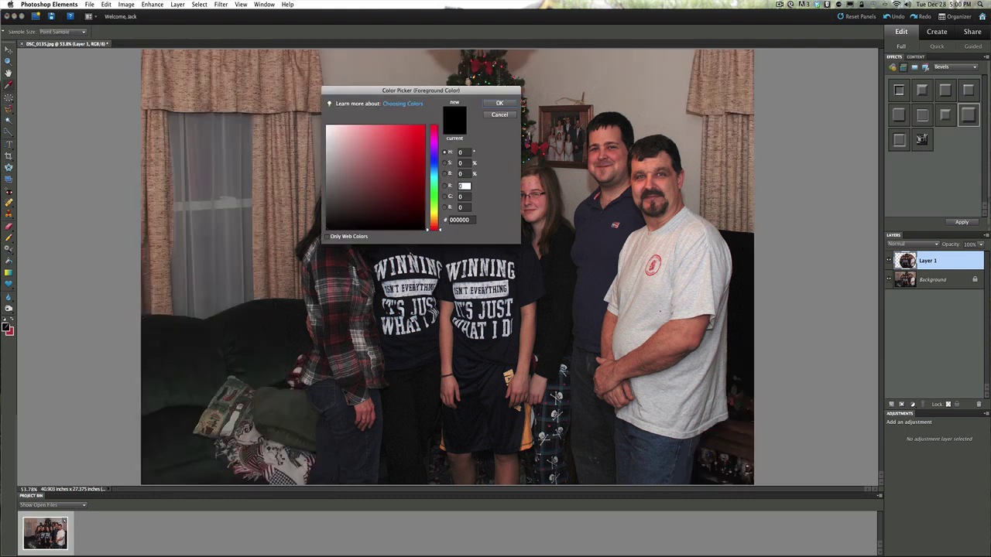
click(329, 127)
click(500, 103)
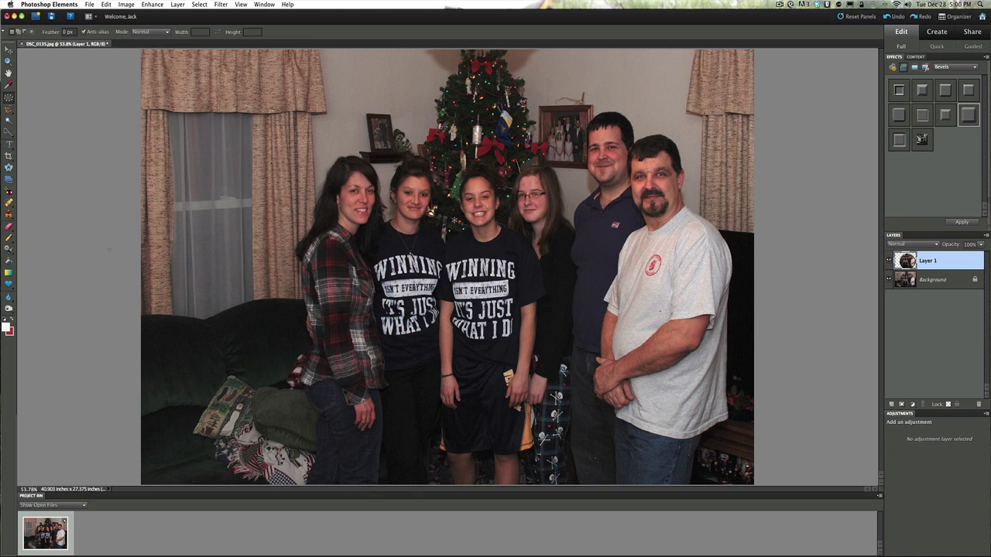
key(k)
click(195, 203)
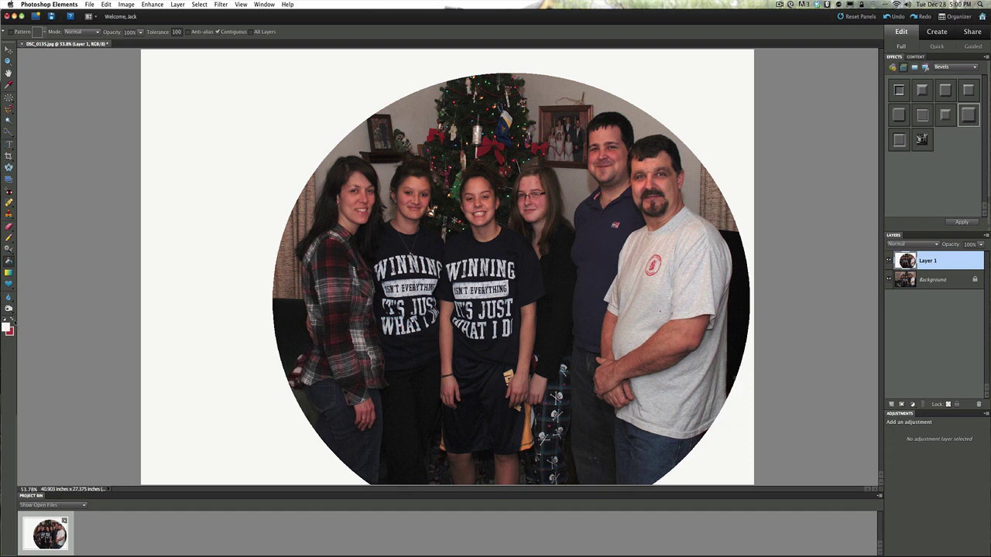
Swap the colours so red is the foreground colour and activate the Vertical Type tool
click(12, 319)
click(9, 145)
click(9, 145)
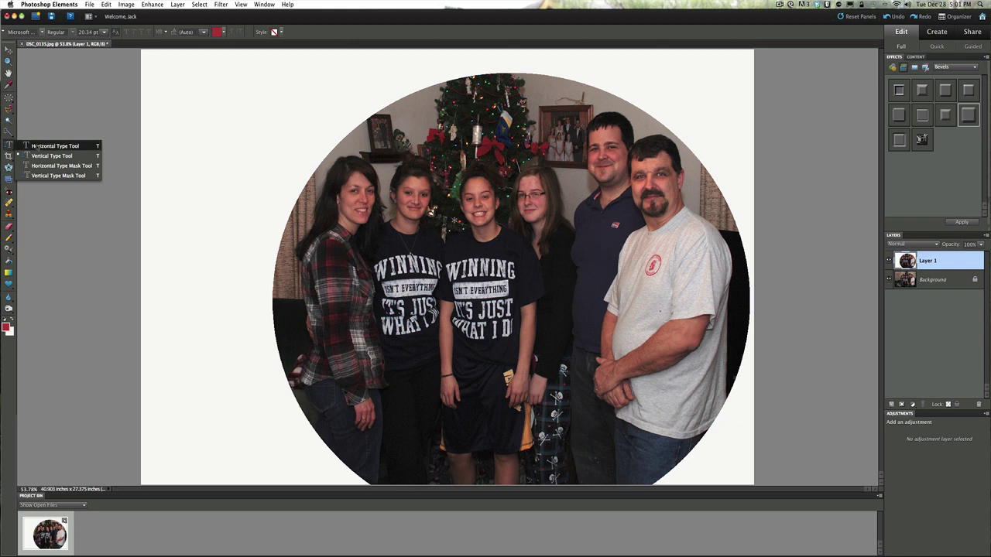
click(36, 147)
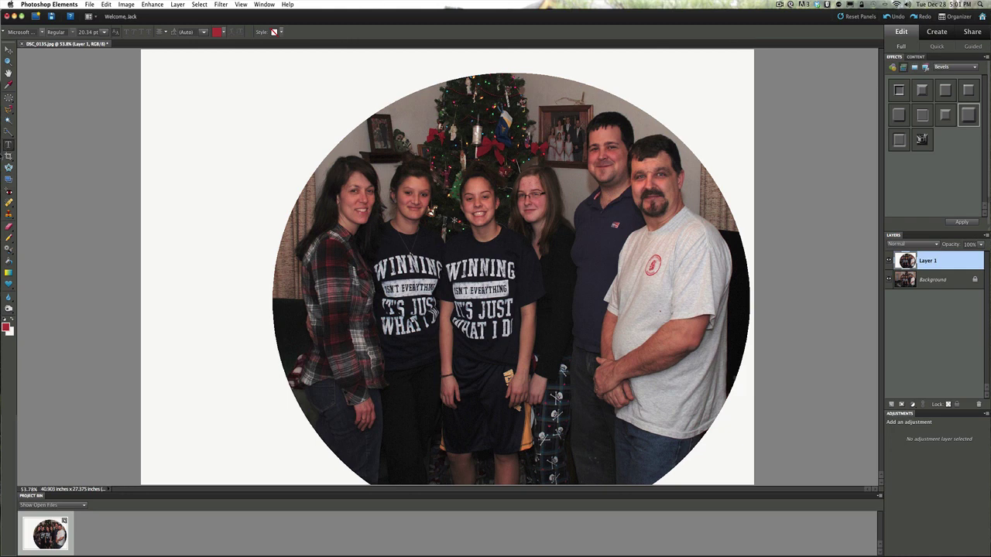
click(9, 145)
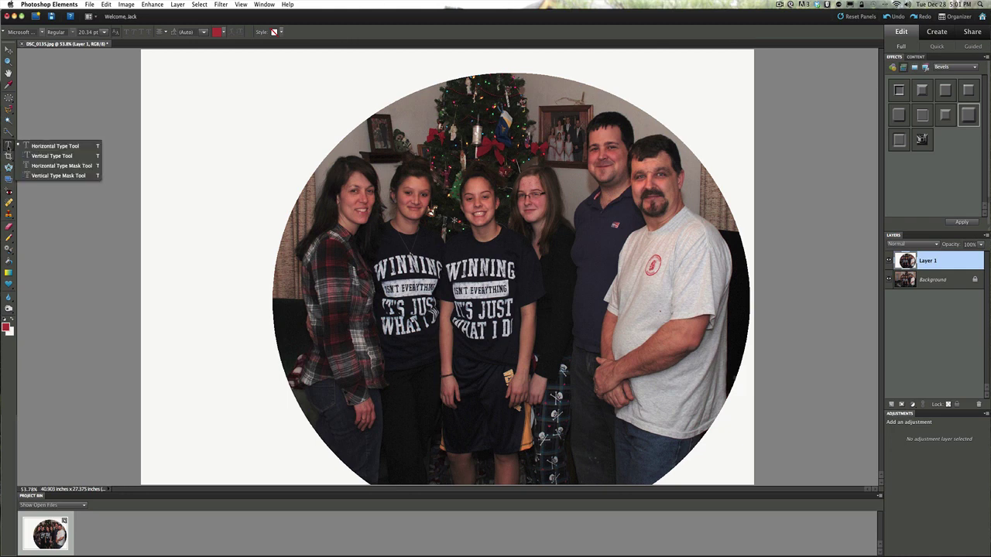
click(27, 156)
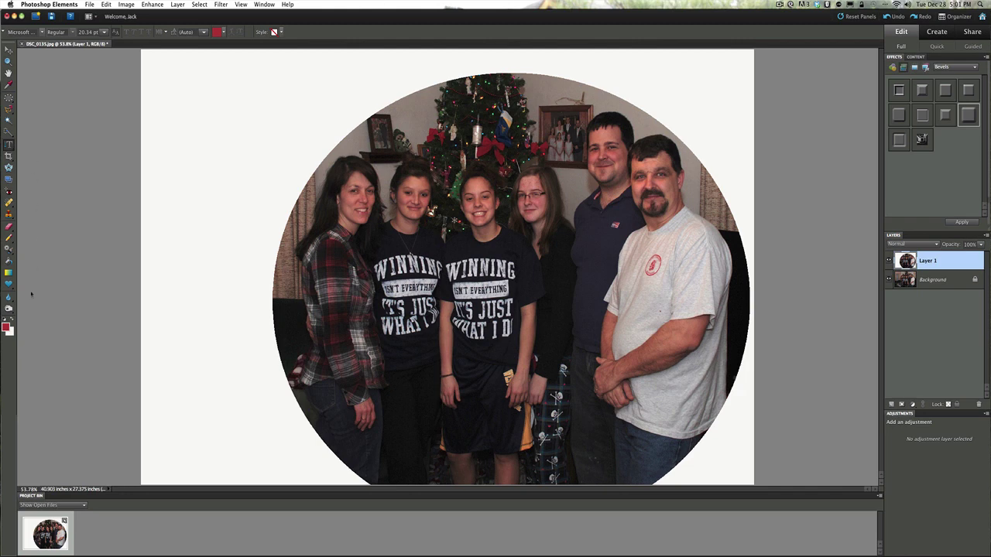
click(12, 320)
click(12, 319)
click(11, 319)
click(11, 320)
Set the text to Microsoft Sans Serif at 99.49 pt and draw a tall, narrow text box in the upper-left white area of the picture
click(39, 32)
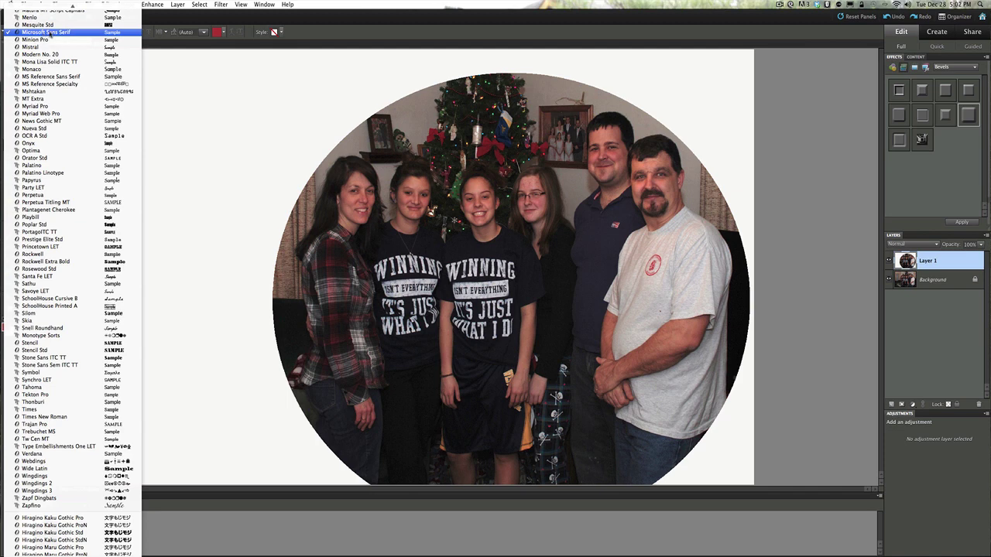
click(45, 33)
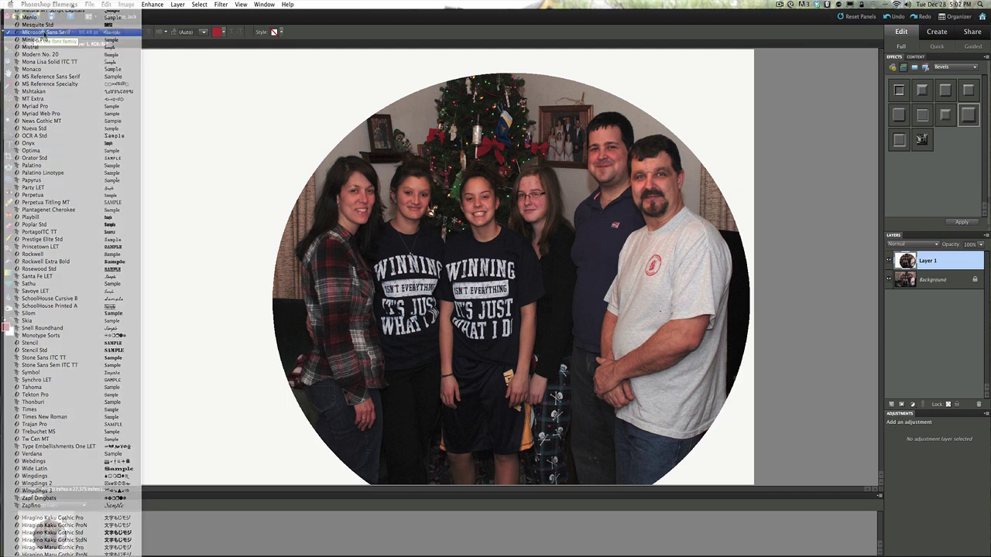
drag(153, 71, 198, 316)
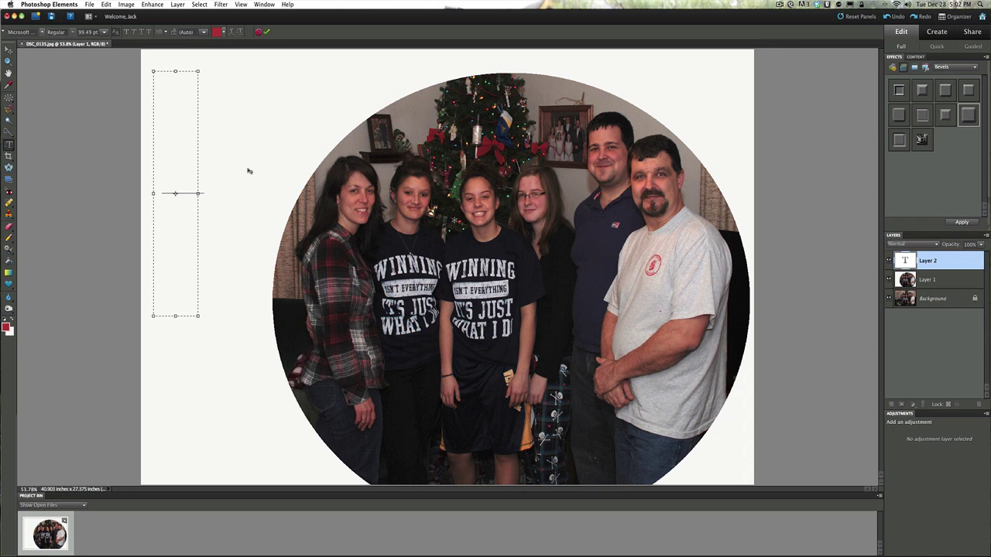
text(happy)
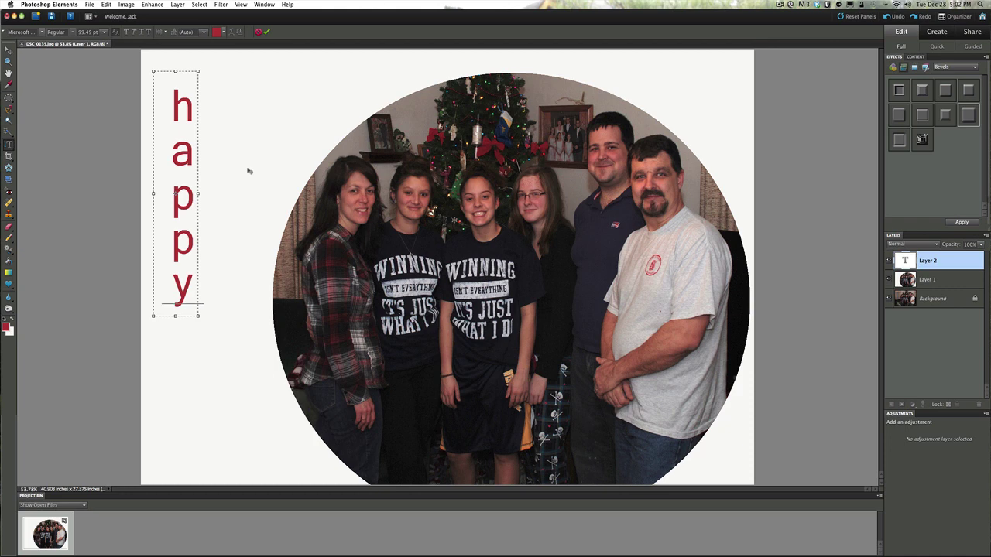
key(BackSpace)
key(BackSpace)
key(BackSpace)
key(BackSpace)
key(BackSpace)
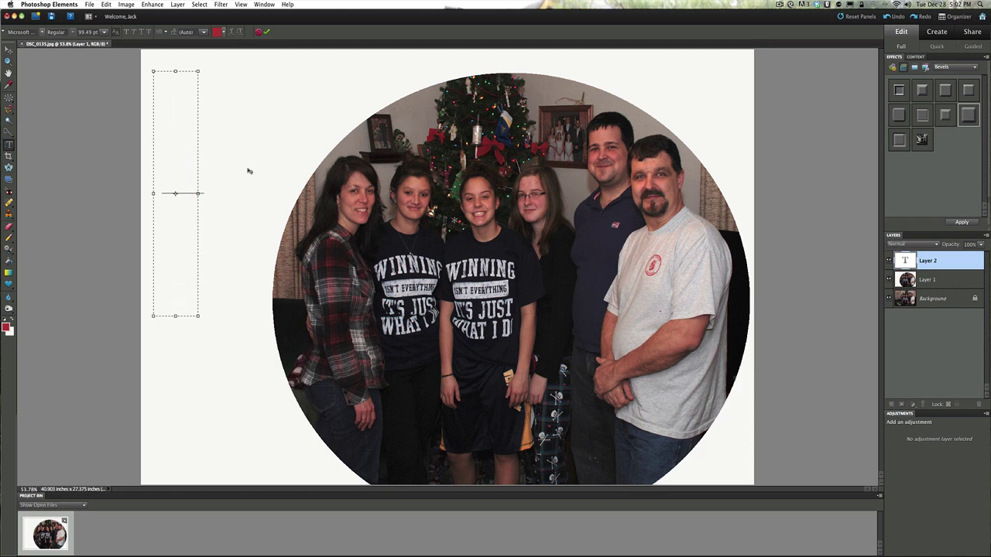
Enter HAPPY in capitals in the vertical text box and move the finished word slightly toward the picture's upper-left corner
text(HAPPY)
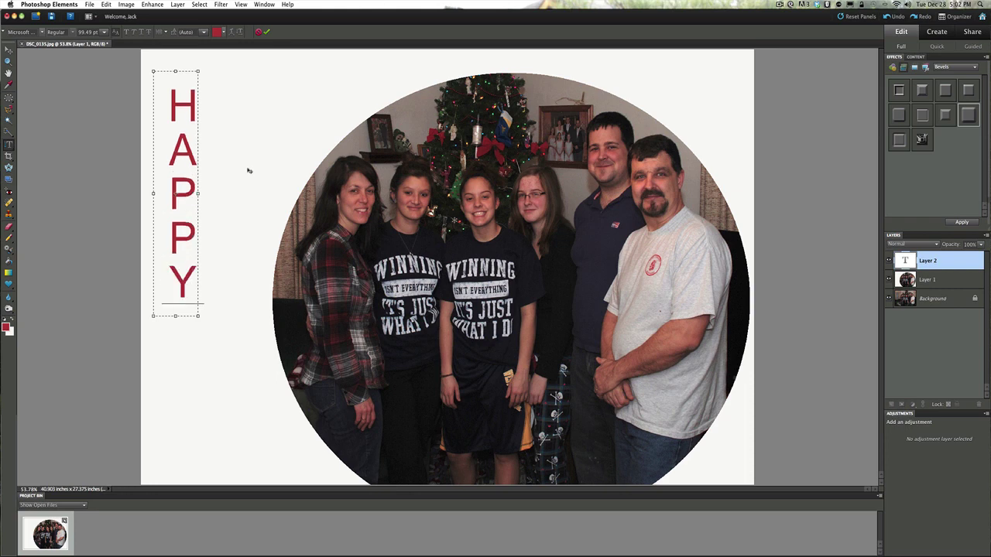
click(267, 32)
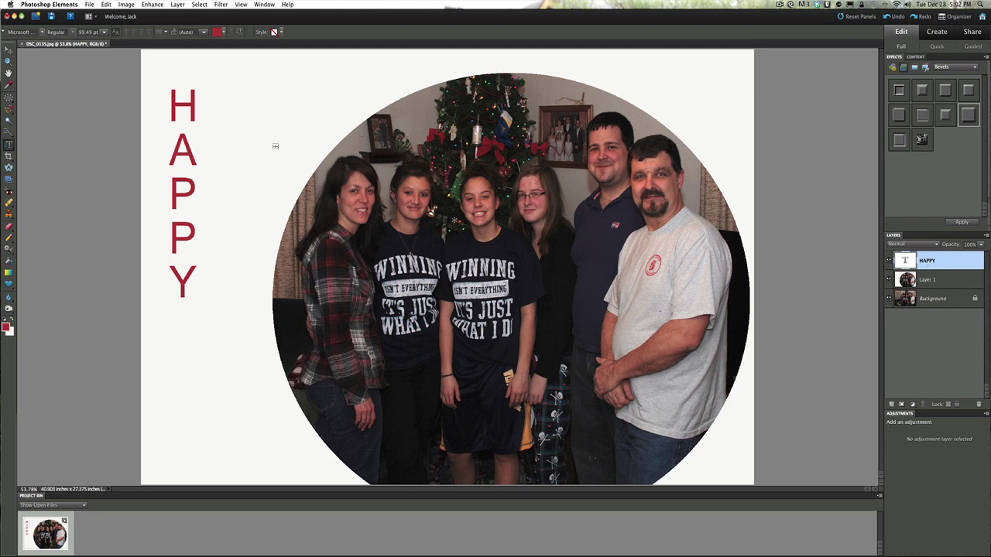
click(8, 48)
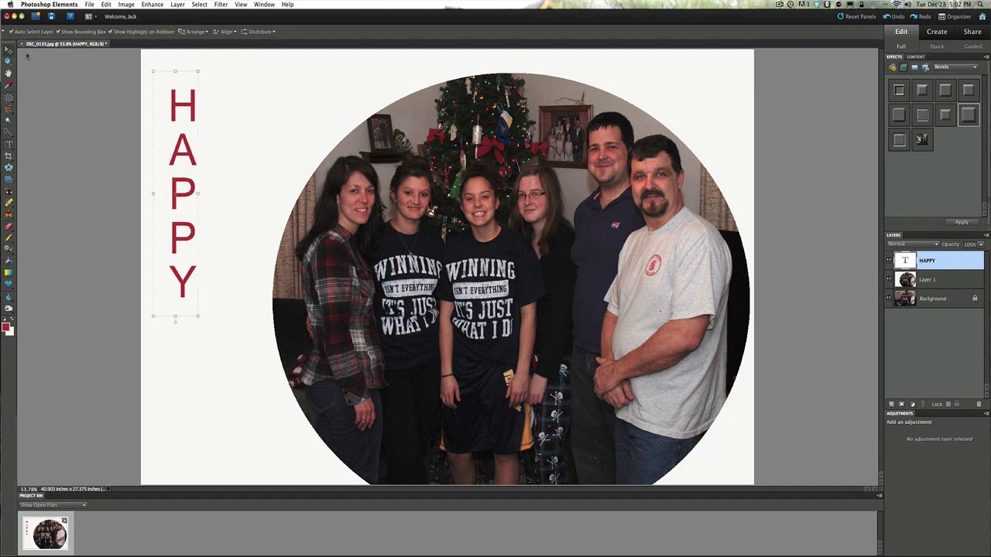
drag(175, 169, 169, 157)
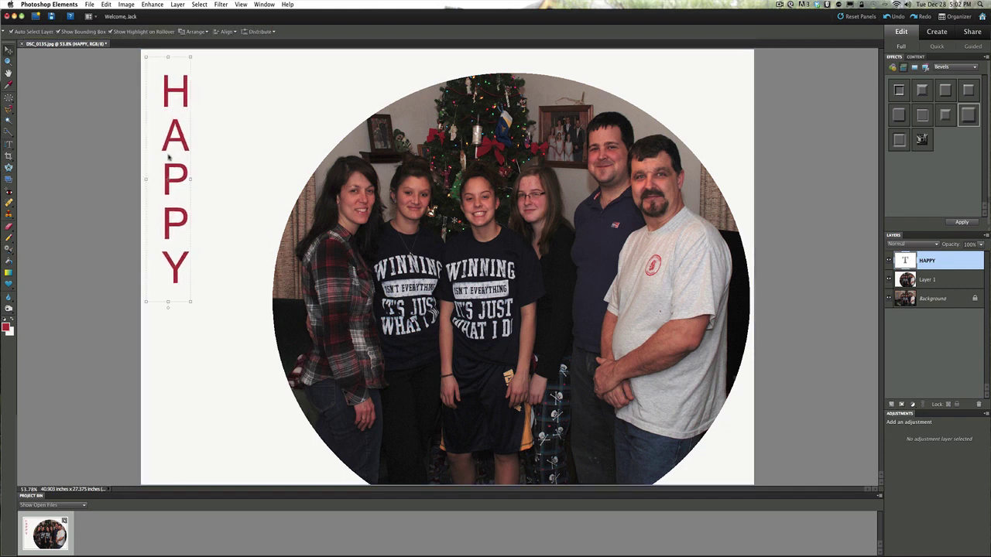
Add a separate vertical text reading NEW in the white area below HAPPY
click(215, 161)
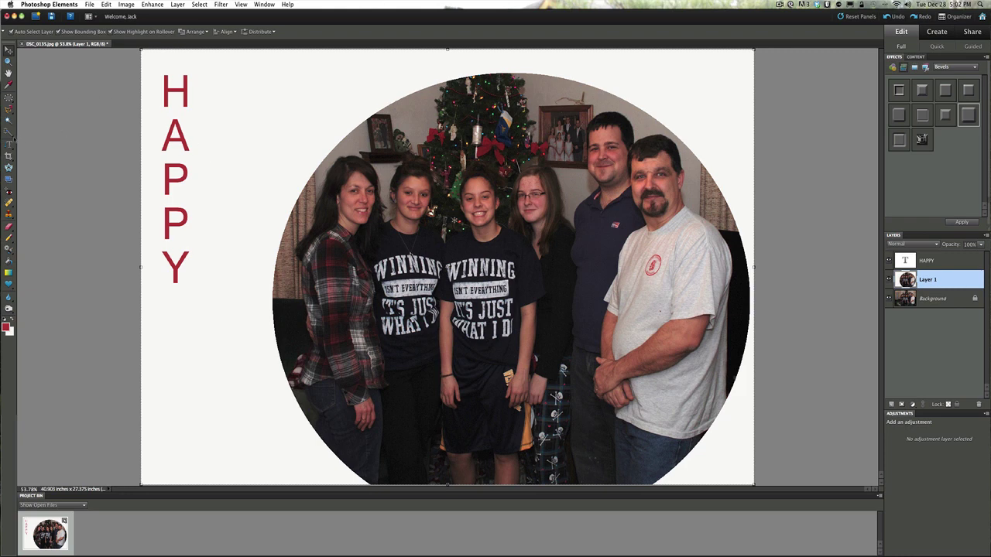
click(8, 145)
drag(172, 324, 223, 458)
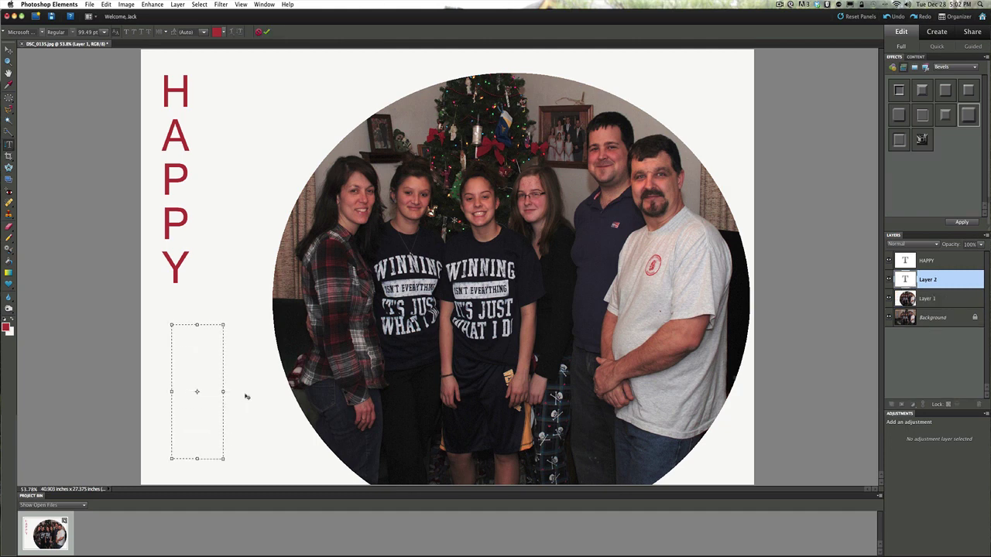
text(NEW)
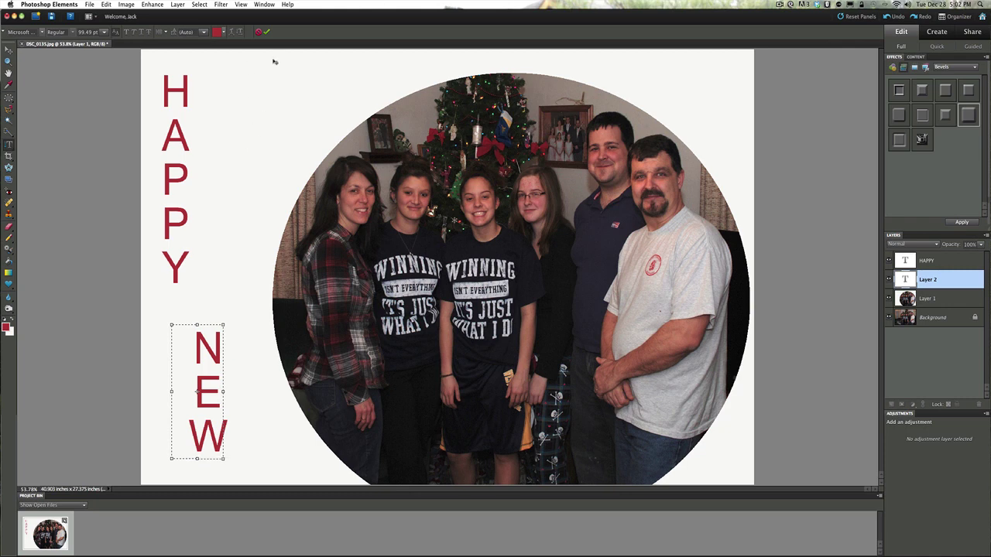
click(267, 32)
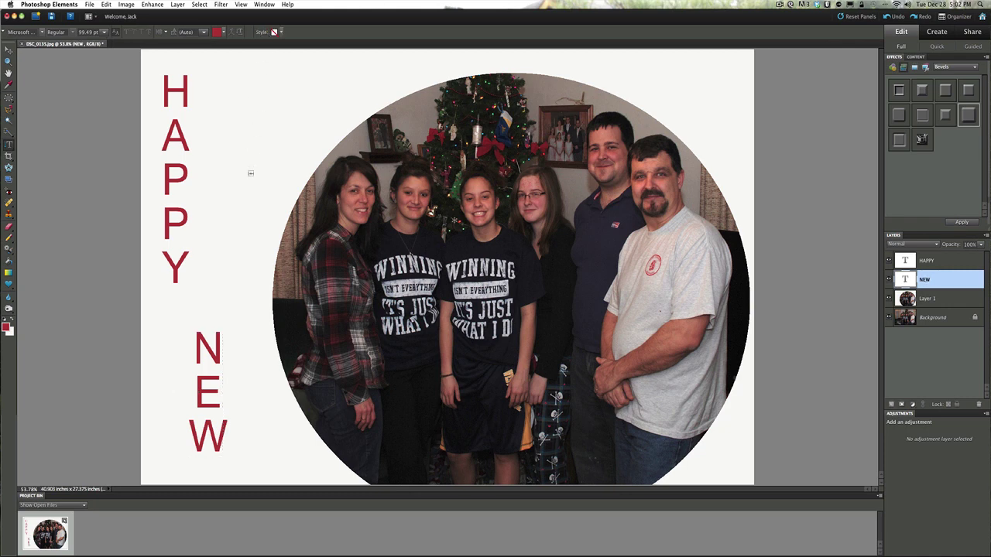
Move NEW directly beneath HAPPY and shift HAPPY slightly left so the two words line up in one column
click(8, 51)
drag(208, 361, 174, 365)
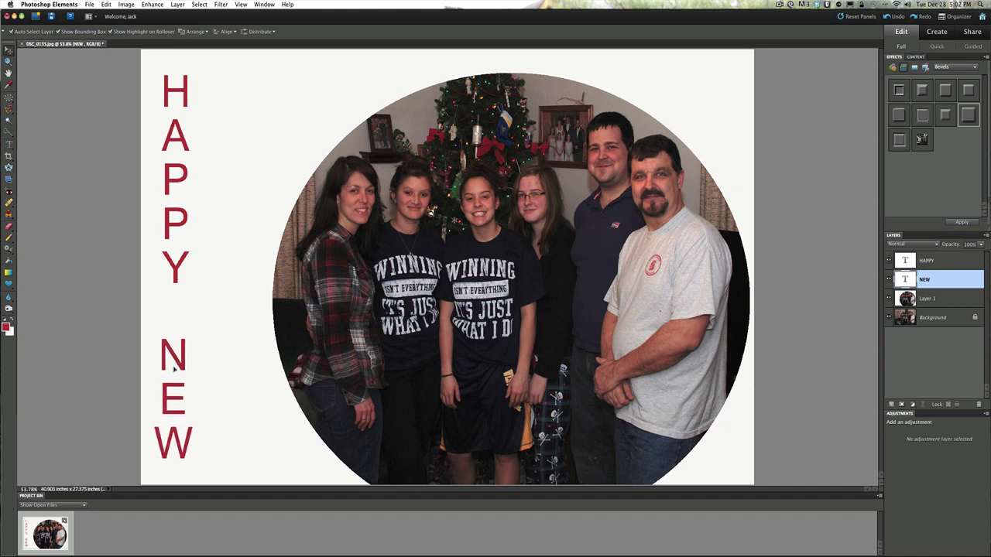
click(172, 214)
drag(170, 211, 166, 209)
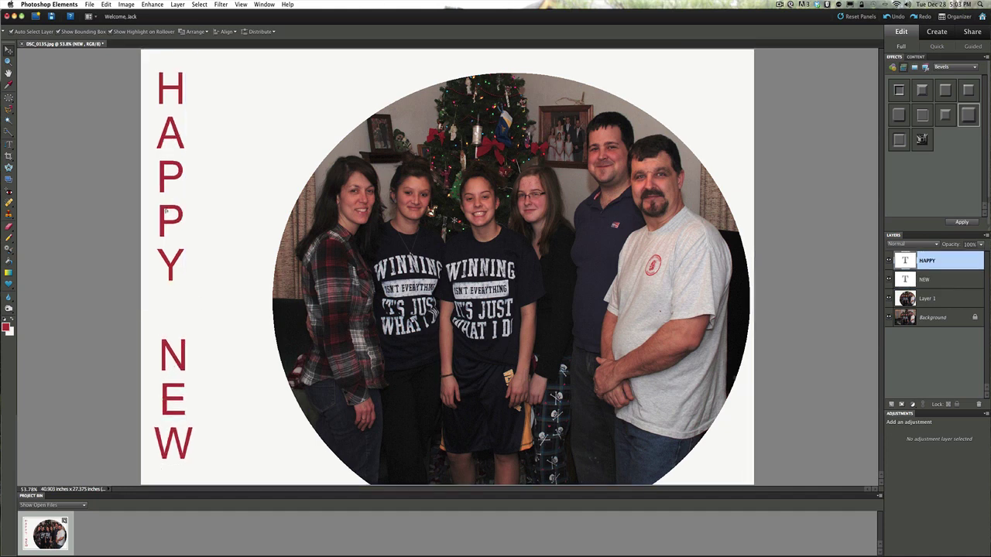
Add a separate vertical text reading YEAR and position it between the HAPPY NEW column and the oval photo
click(225, 266)
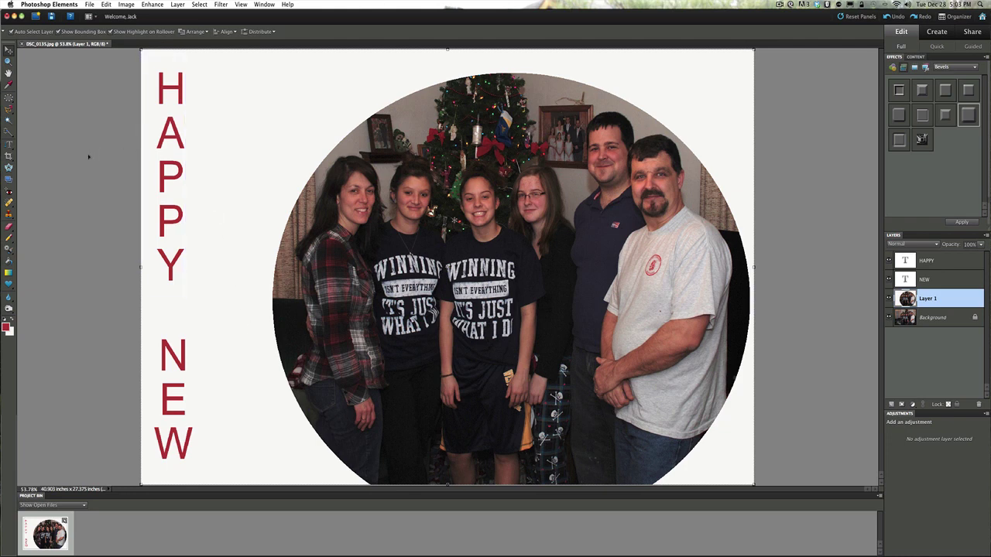
click(8, 144)
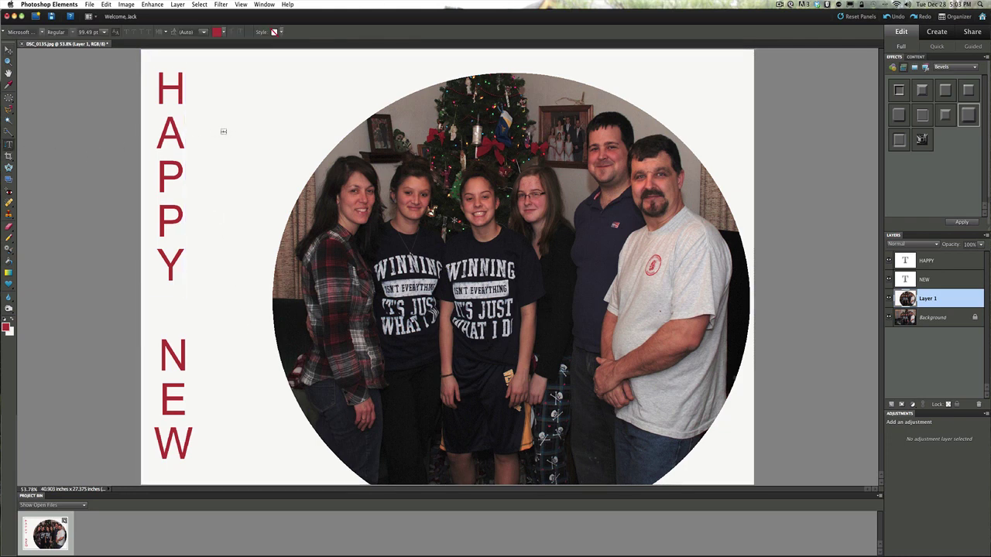
drag(223, 132, 282, 405)
text(YEAR)
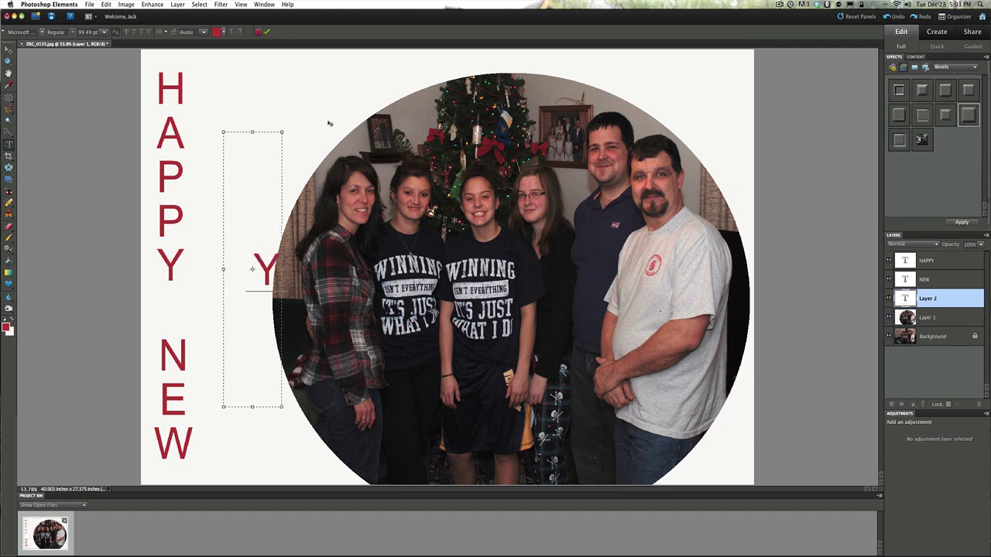
click(267, 33)
key(v)
drag(258, 346, 226, 365)
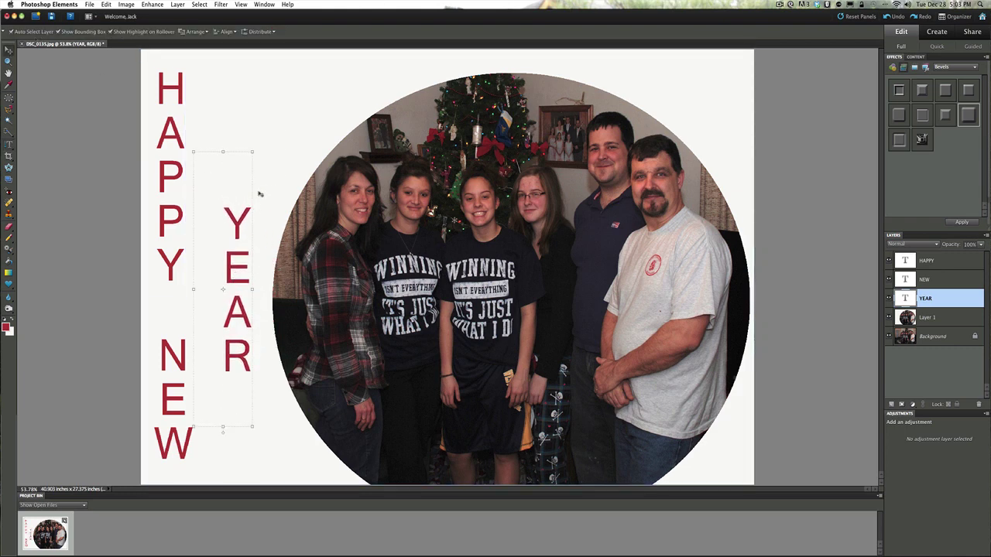
click(283, 136)
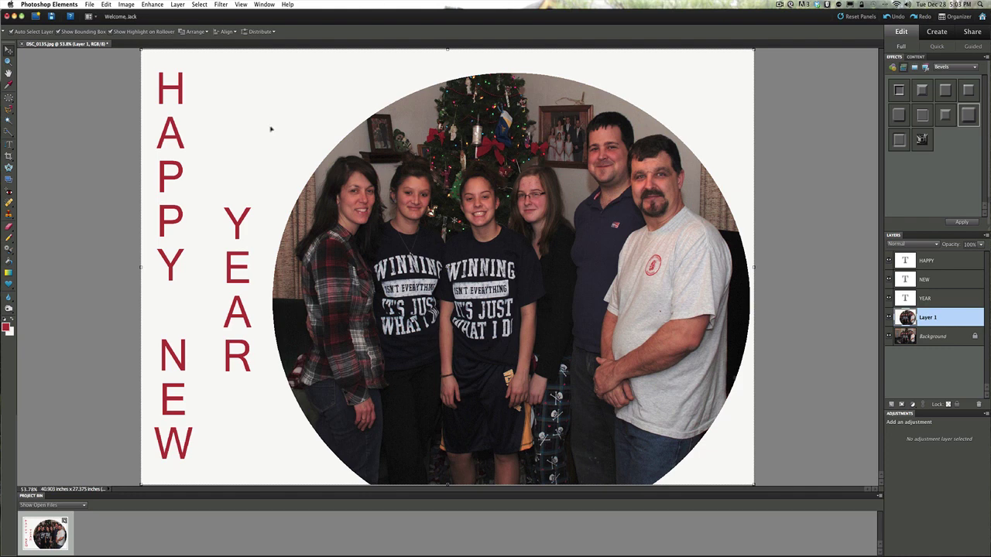
Shift HAPPY slightly right, move NEW up and right beneath it, and nudge YEAR slightly up and right
click(175, 137)
drag(175, 138, 189, 139)
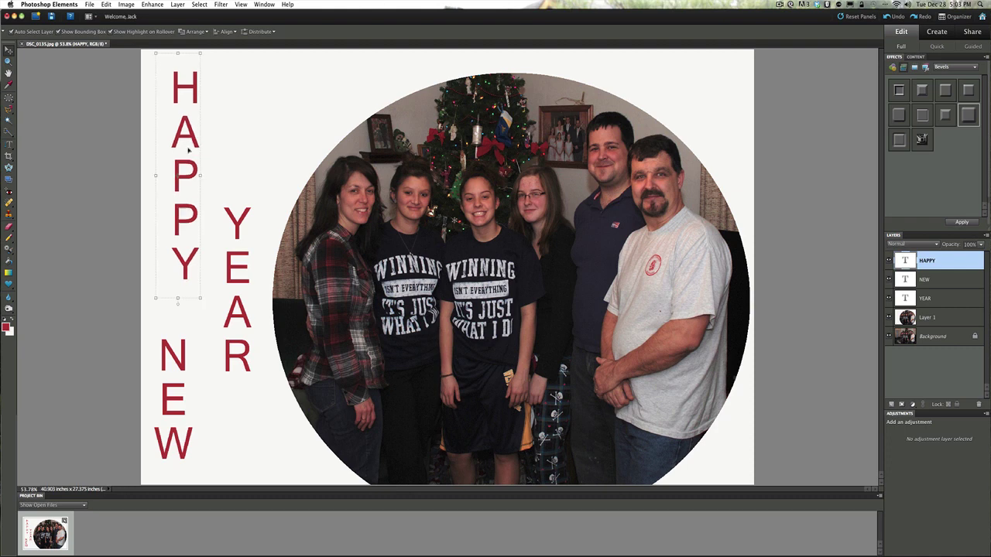
mouse_move(171, 353)
mouse_down()
mouse_move(174, 337)
mouse_move(184, 340)
mouse_up()
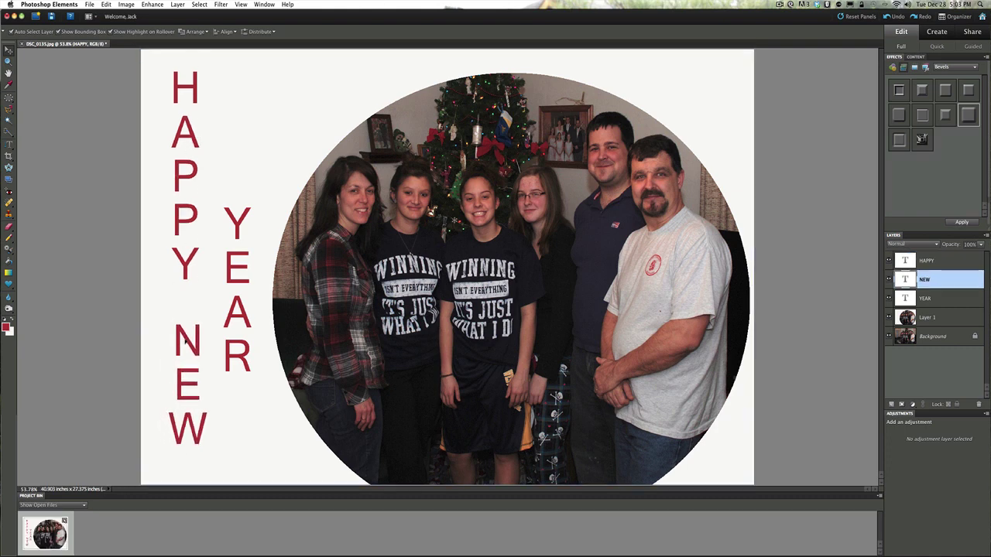
drag(232, 279, 238, 267)
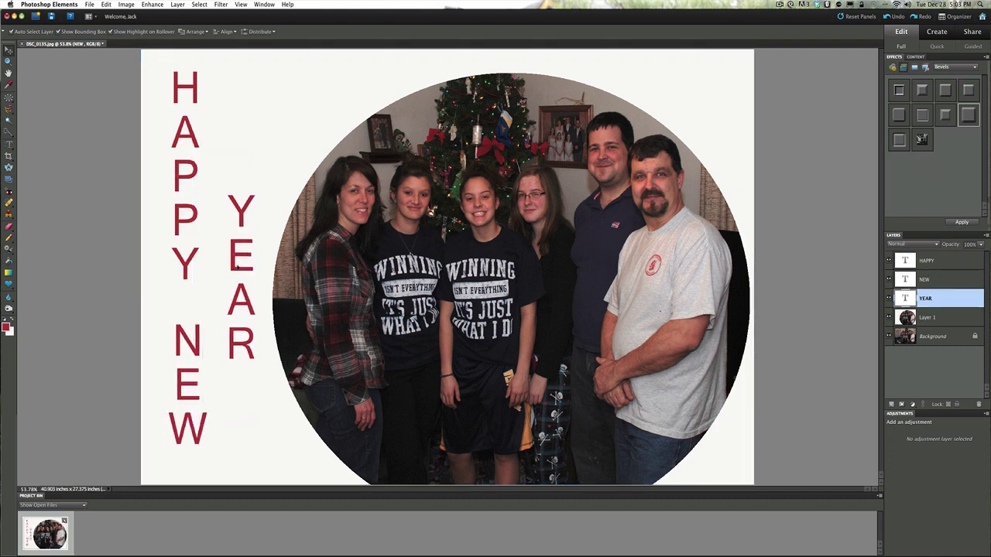
click(285, 141)
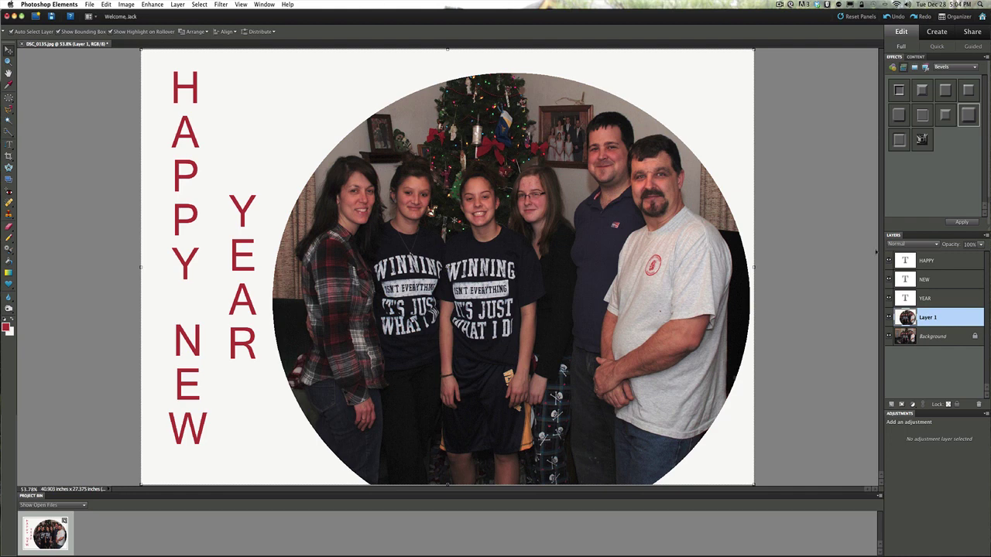
Merge the HAPPY, NEW and YEAR text layers into one layer
click(926, 260)
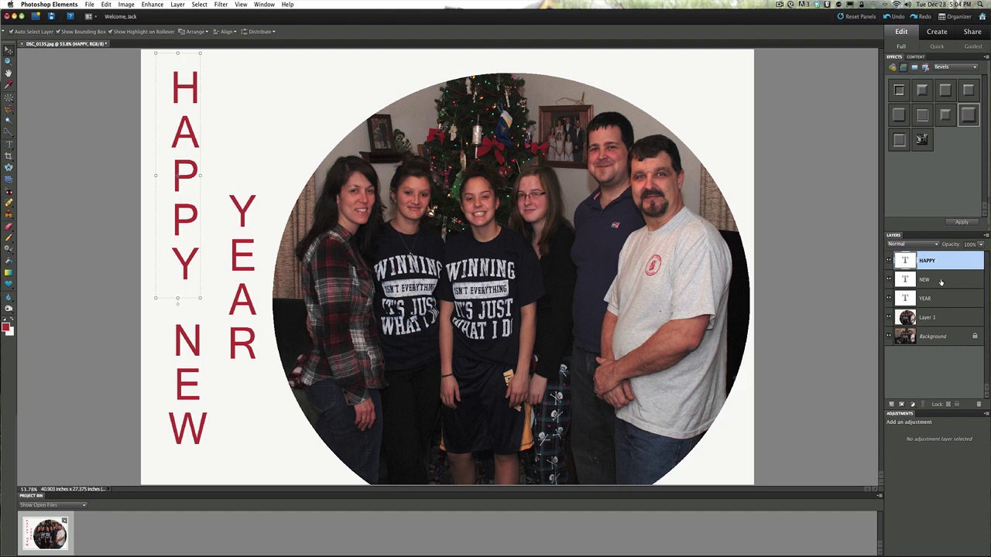
shift+click(940, 281)
shift+click(939, 298)
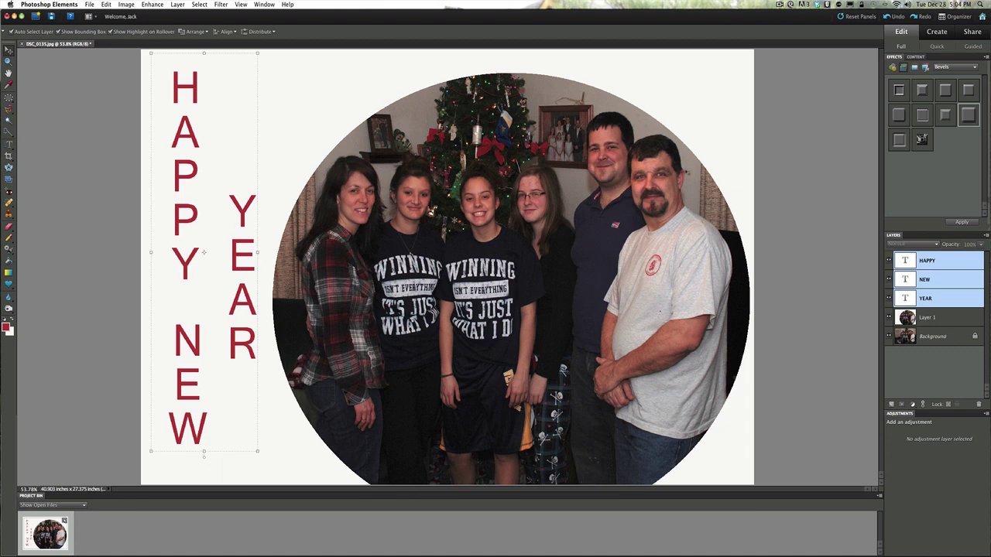
click(177, 5)
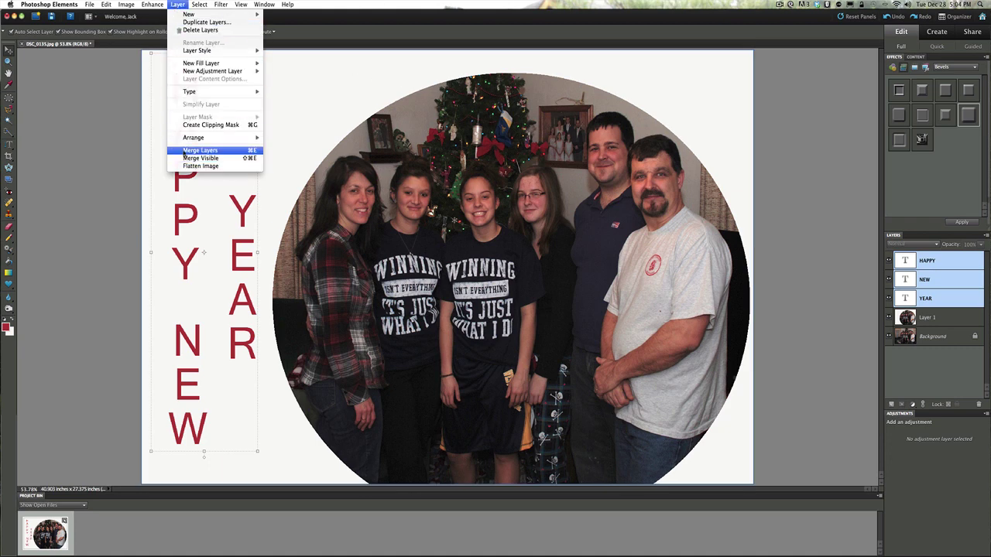
click(184, 151)
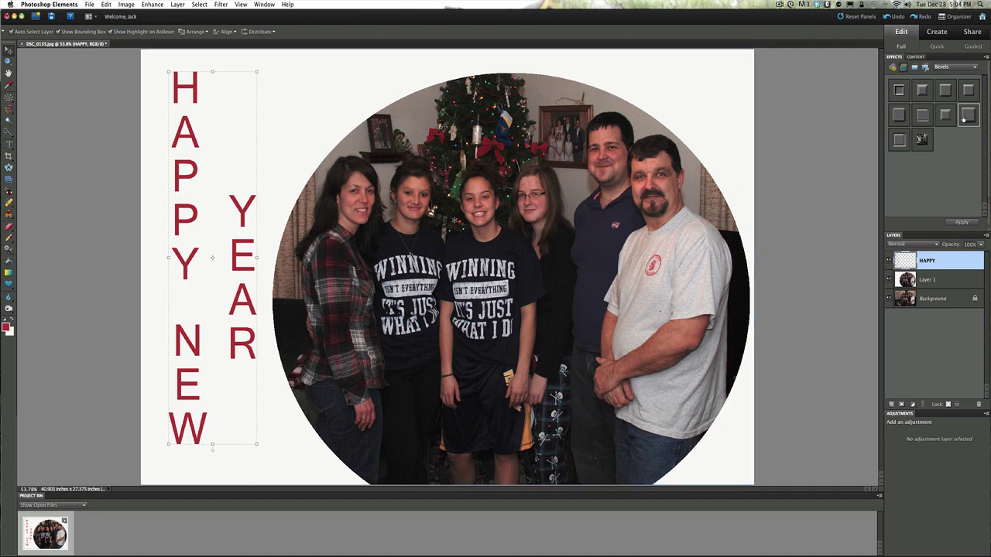
Try the second bevel style of the first row on the merged text layer, and undo it
click(923, 94)
click(961, 222)
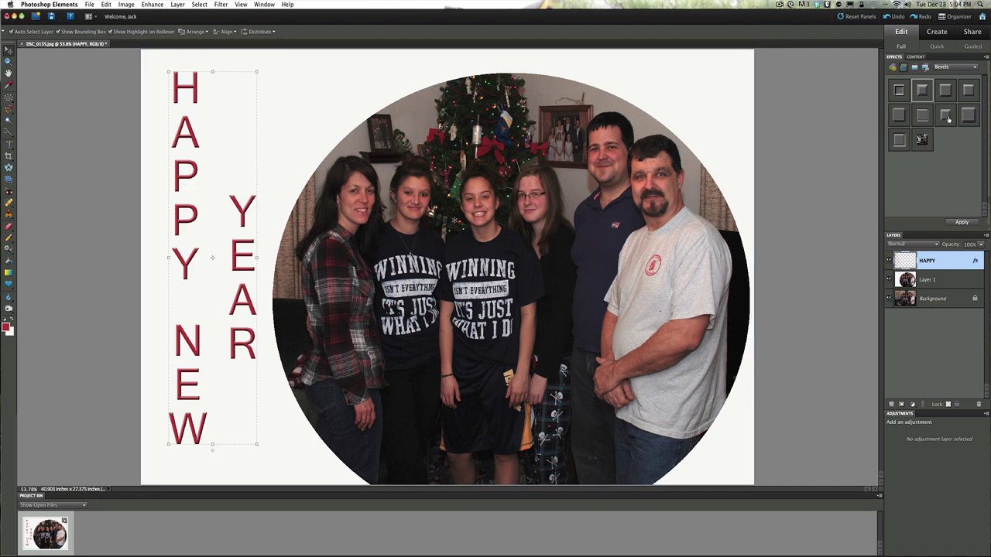
click(893, 16)
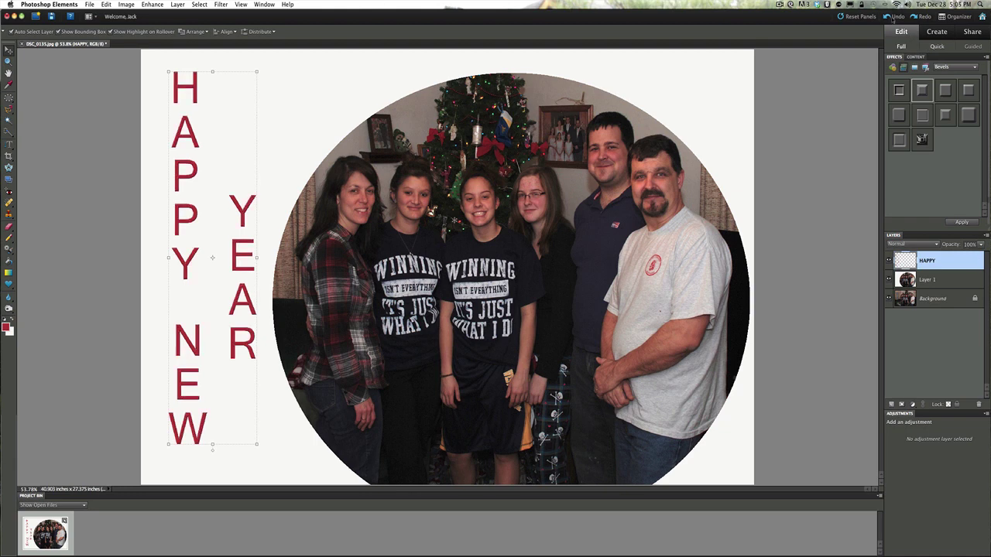
Apply the fourth bevel style of the second row to the merged text layer and set its bevel size to 18 px
click(969, 118)
click(962, 223)
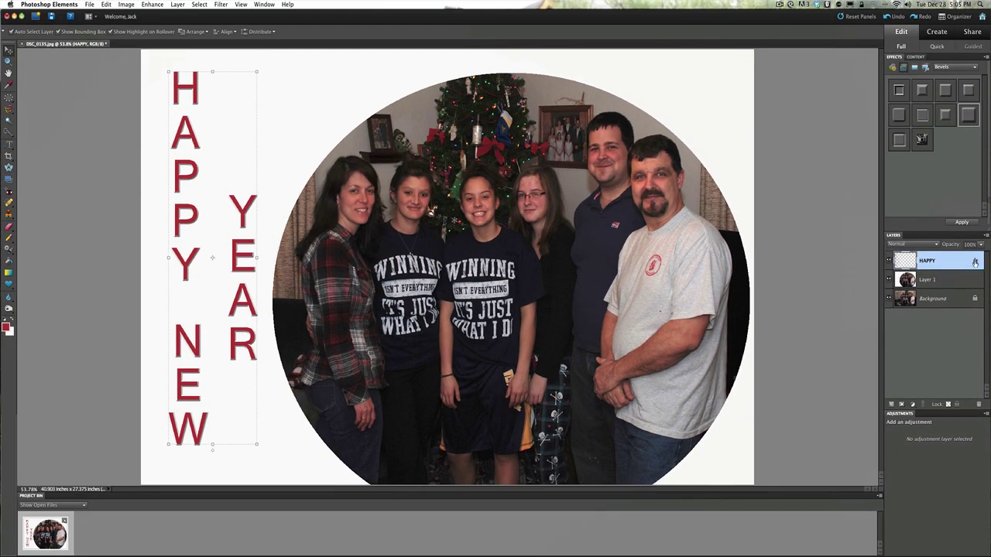
double_click(975, 262)
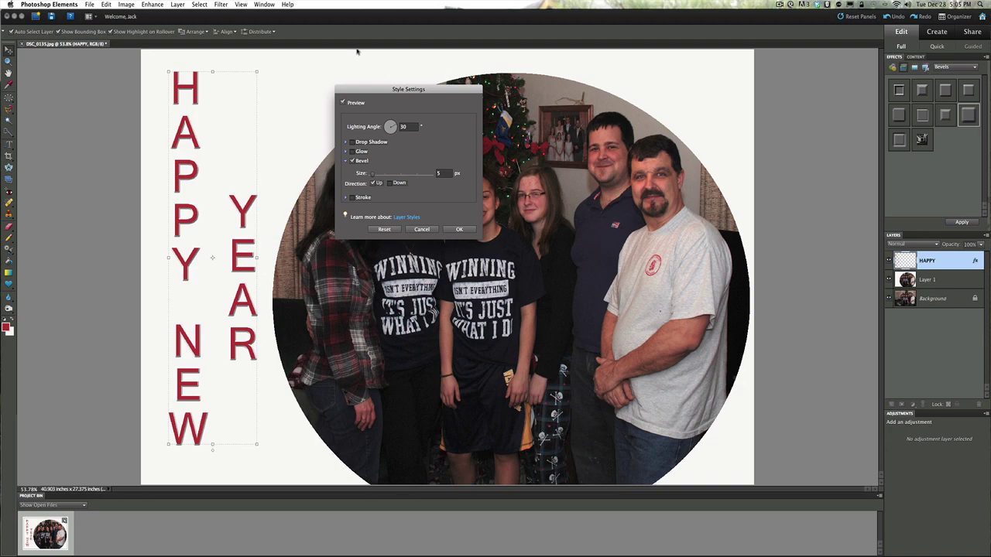
drag(385, 88, 375, 147)
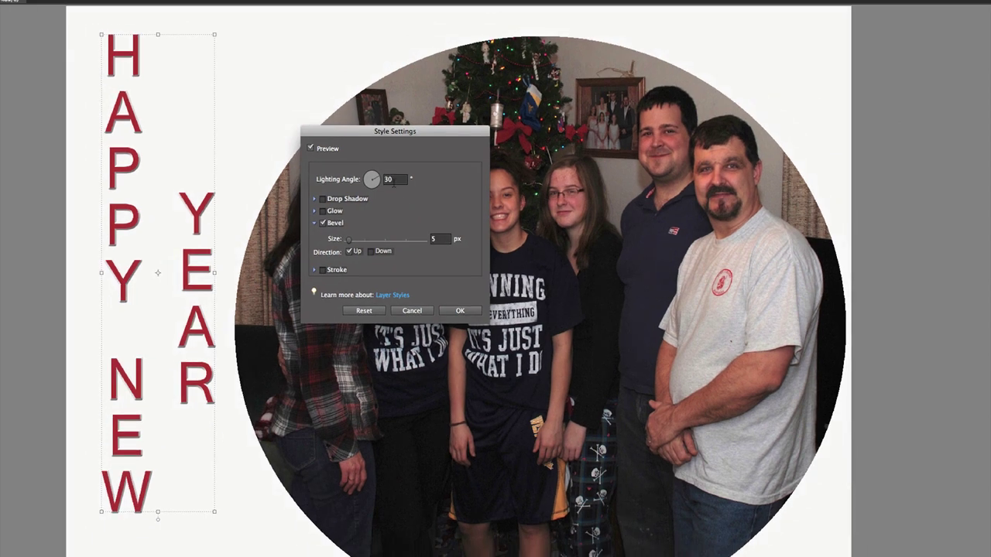
drag(386, 133, 377, 140)
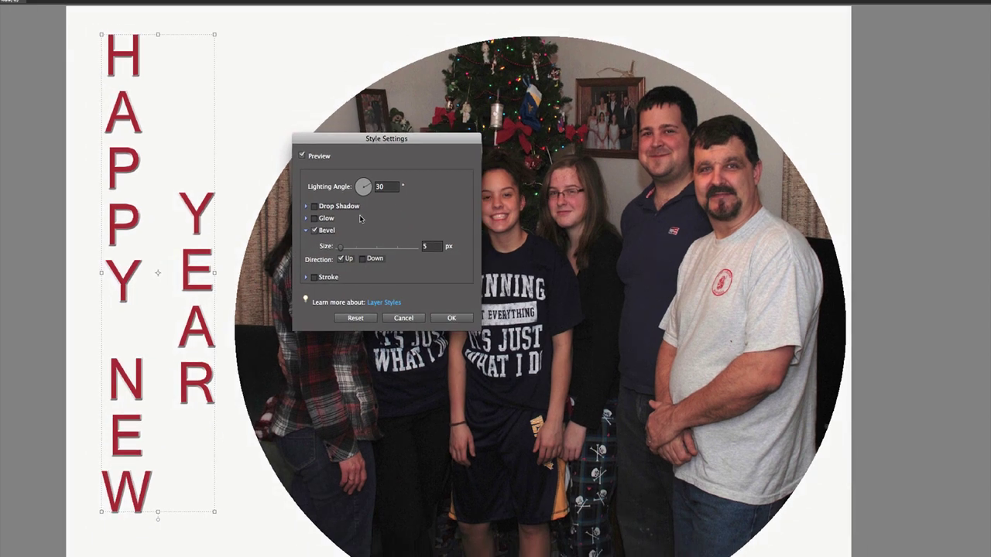
click(306, 220)
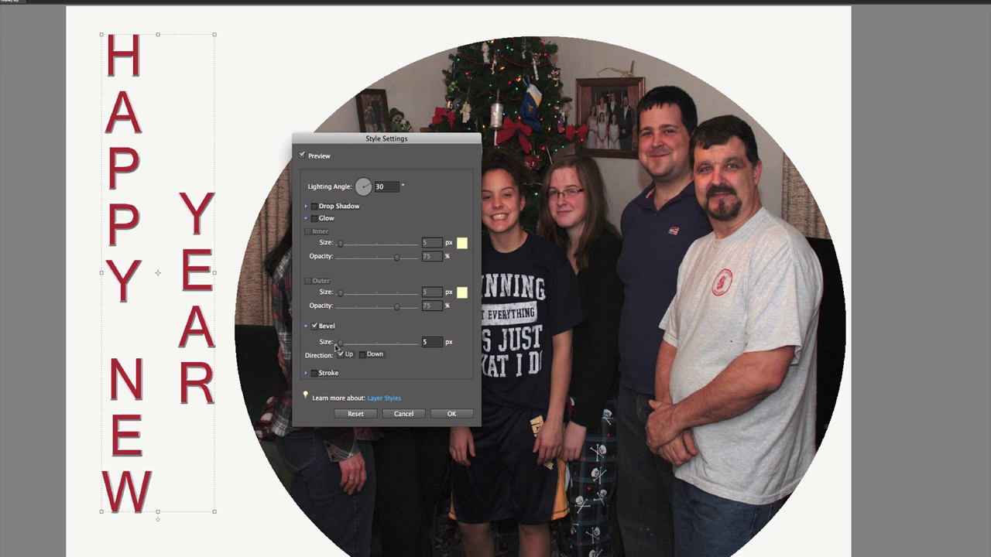
drag(338, 346, 345, 345)
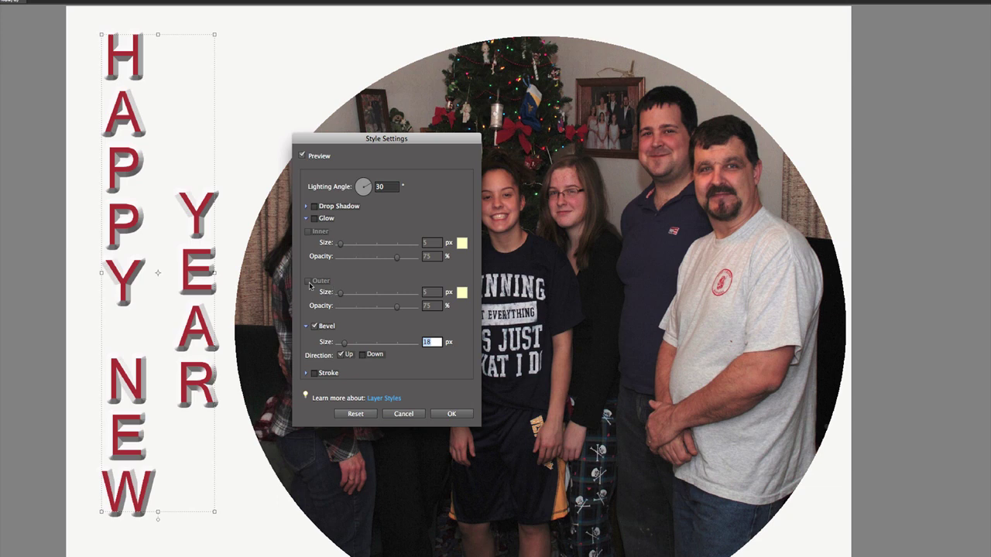
Give the text a blue outer glow with a size of 10 px and an opacity of 70%
click(313, 219)
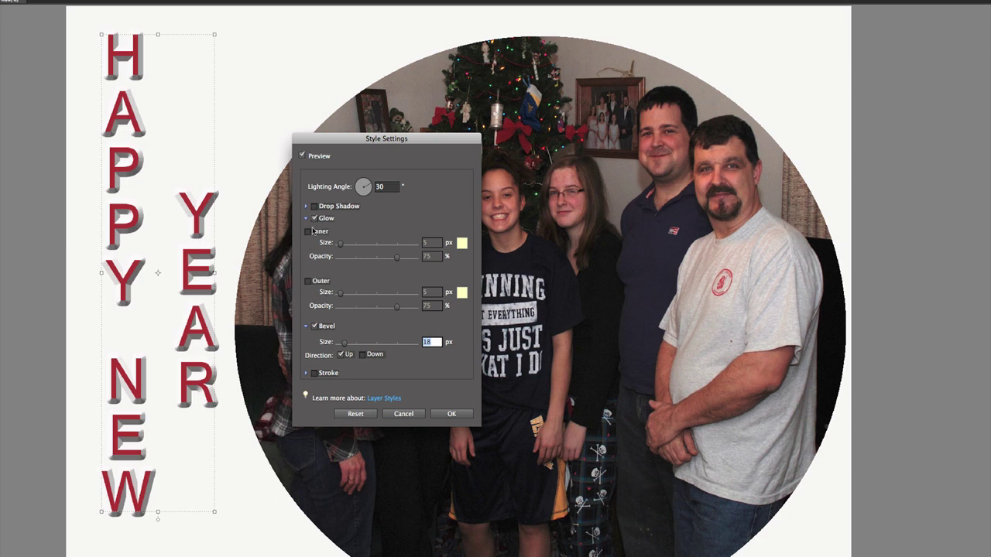
click(308, 281)
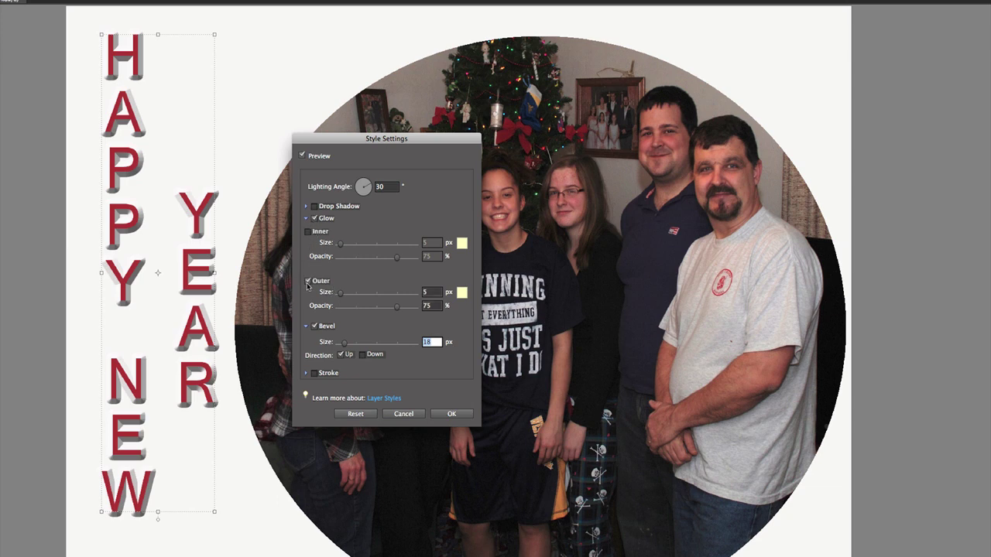
click(462, 293)
click(443, 151)
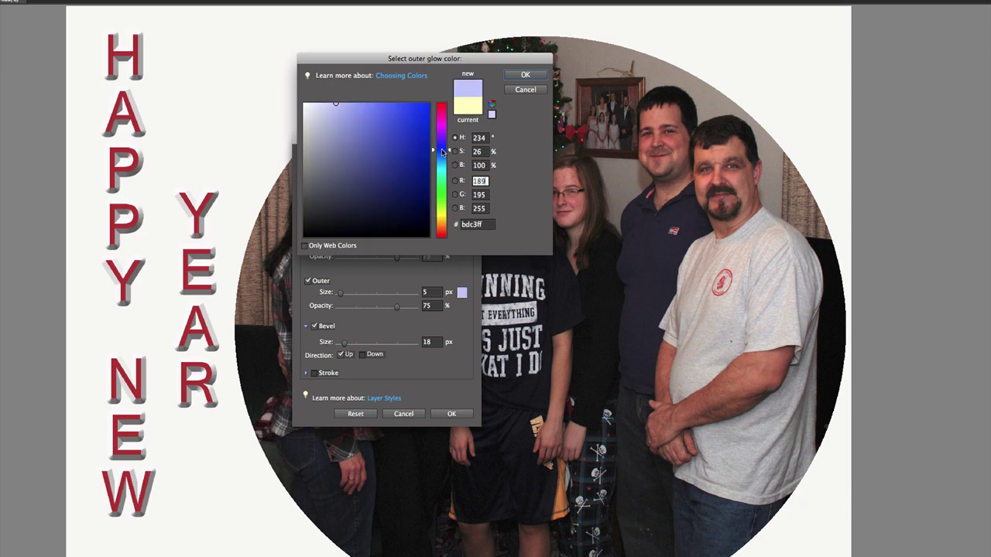
click(424, 108)
click(523, 76)
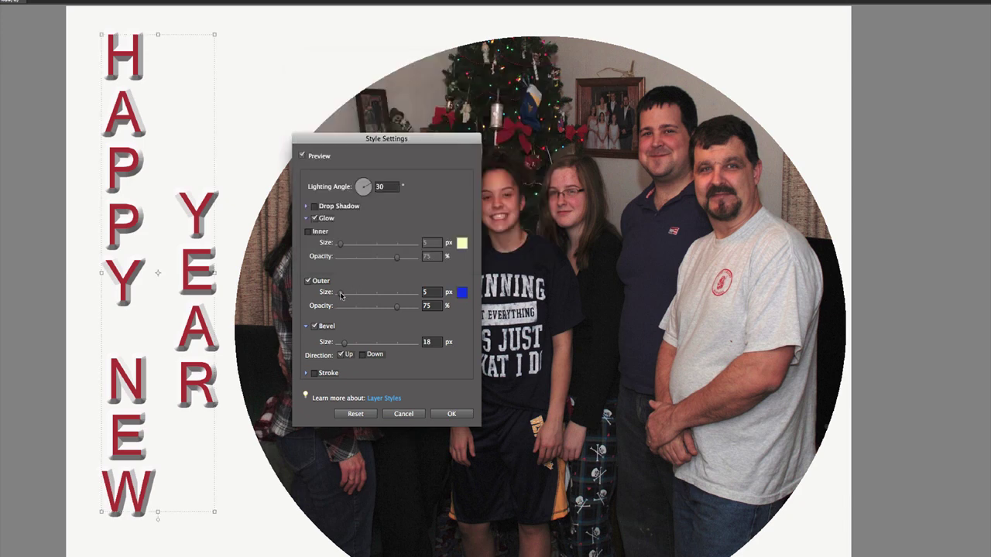
mouse_move(342, 294)
mouse_down()
mouse_move(406, 312)
mouse_move(376, 295)
mouse_move(343, 297)
mouse_up()
Replace the outer glow with a blue inner glow of size 6 px and opacity 81%
click(308, 281)
click(310, 232)
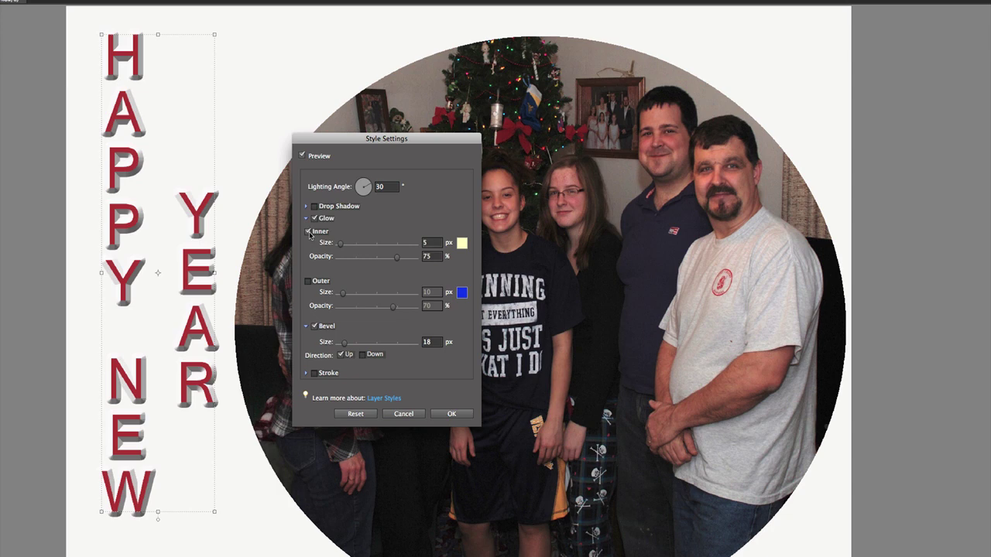
click(462, 244)
click(441, 147)
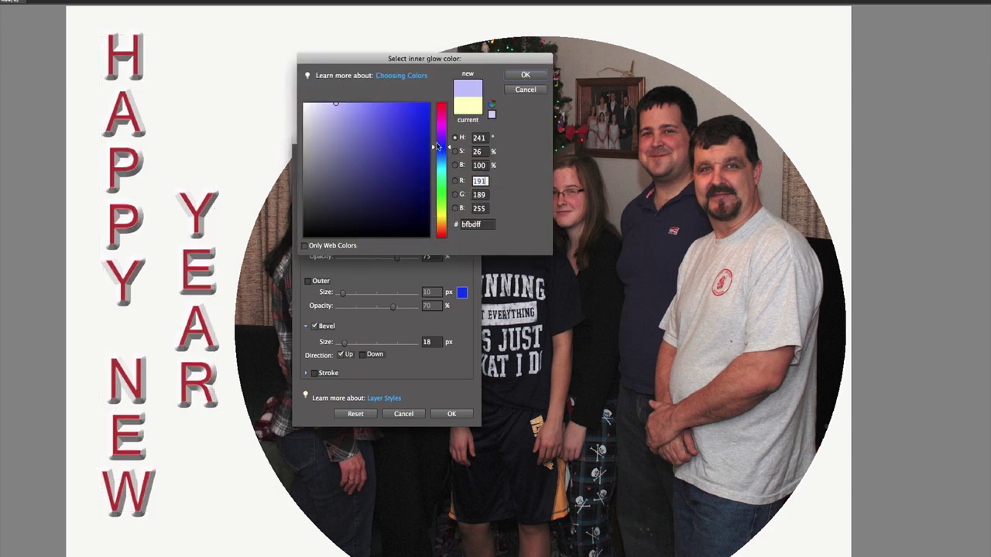
click(421, 120)
click(525, 74)
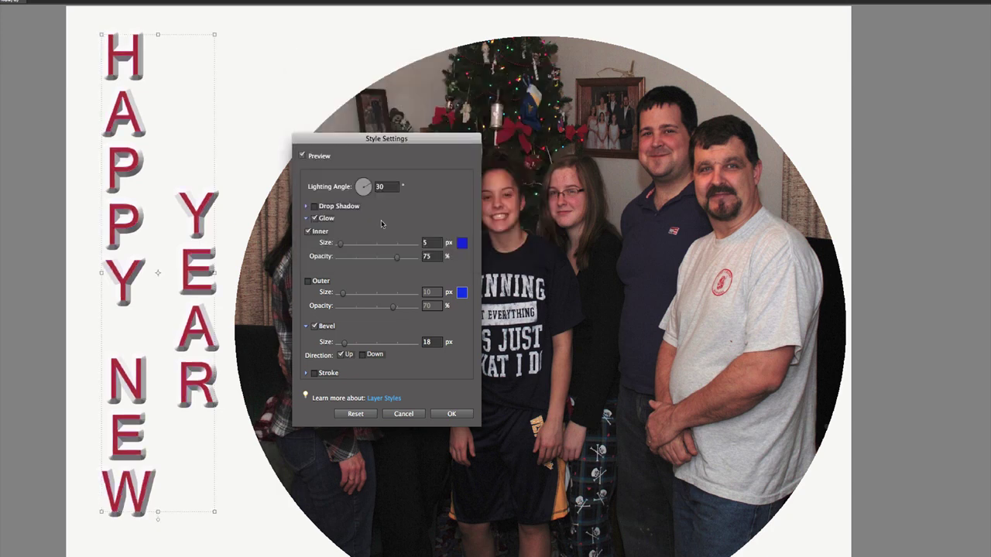
mouse_move(341, 246)
mouse_down()
mouse_move(388, 248)
mouse_move(329, 247)
mouse_move(341, 247)
mouse_up()
drag(343, 247, 401, 261)
Set the text style's lighting angle to 168° and switch the glow off
drag(370, 187, 355, 184)
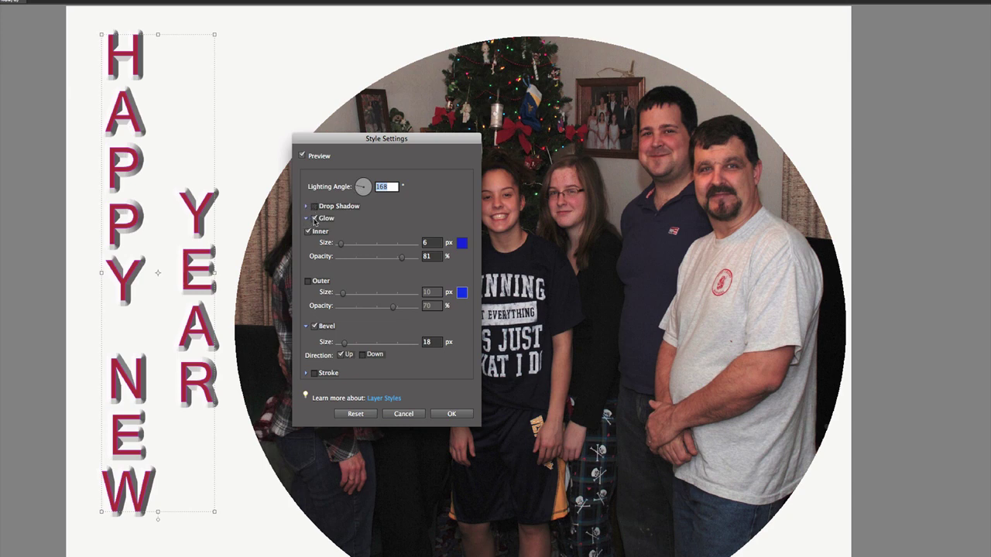
click(314, 219)
click(307, 220)
Add a black drop shadow to the text with a size of 6 px and a distance of 17 px
click(306, 208)
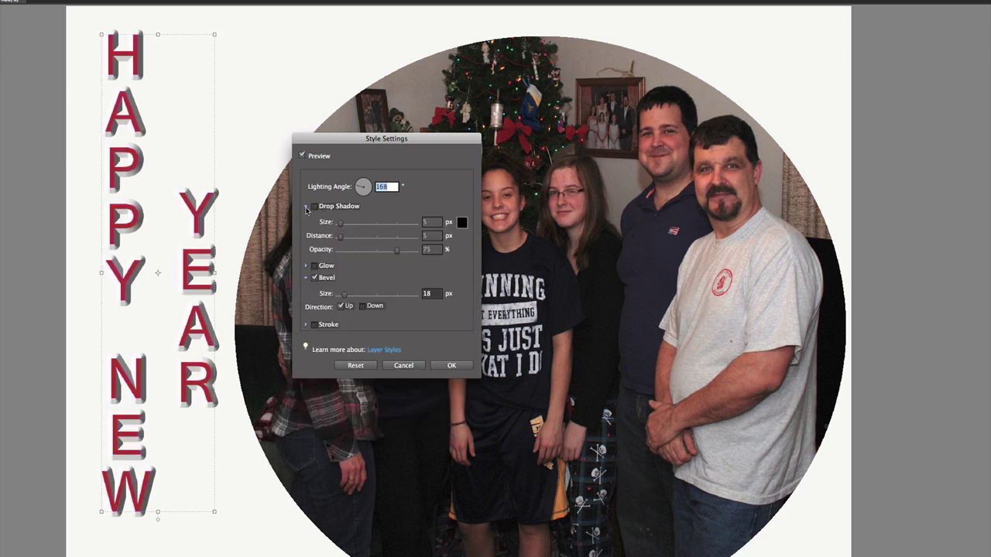
click(313, 207)
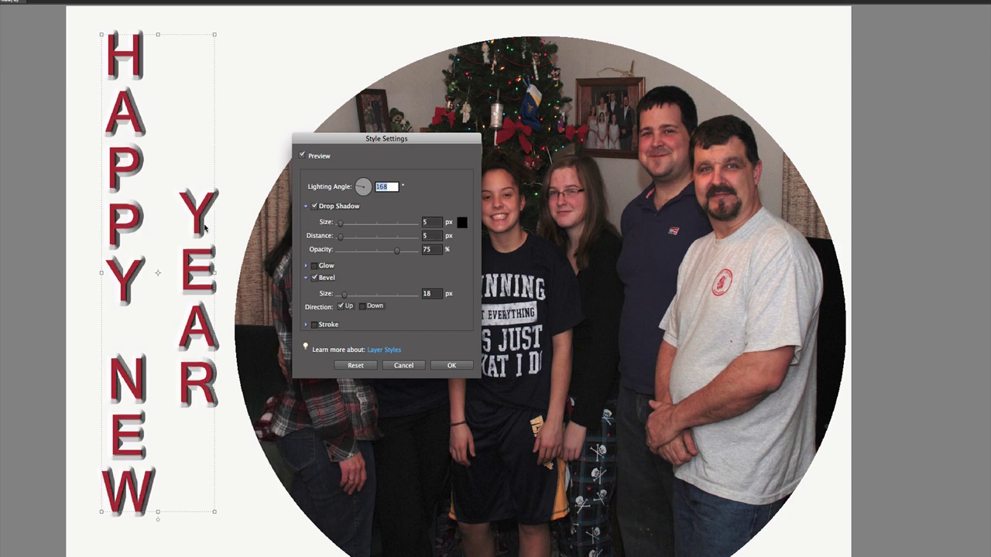
drag(340, 223, 346, 240)
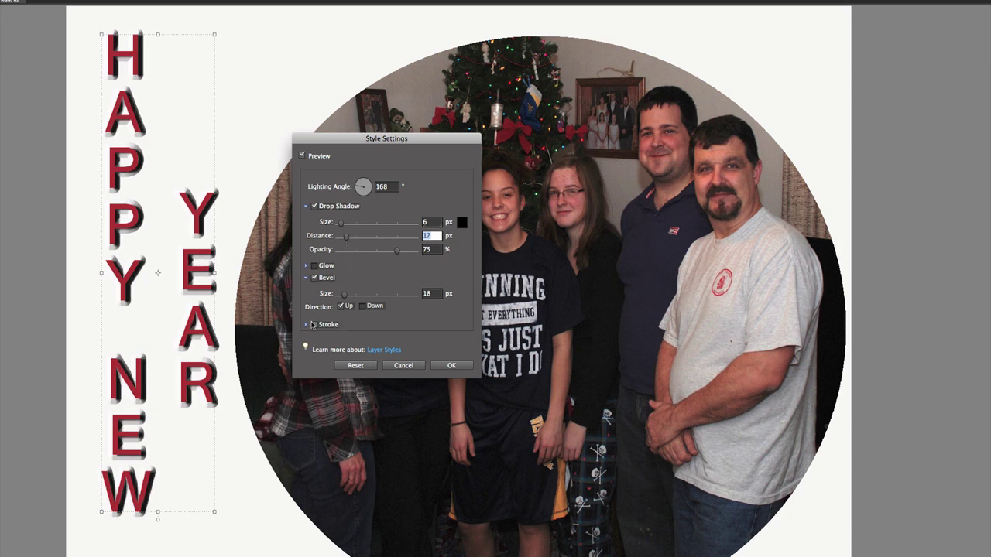
Add a blue stroke (340be5) of 5 px around the letters and accept the style settings
click(306, 325)
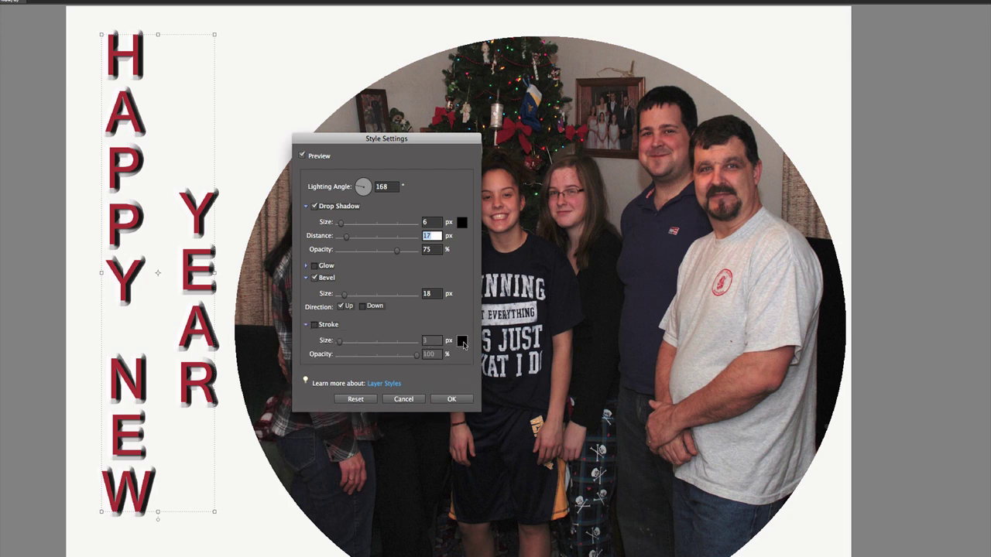
click(313, 325)
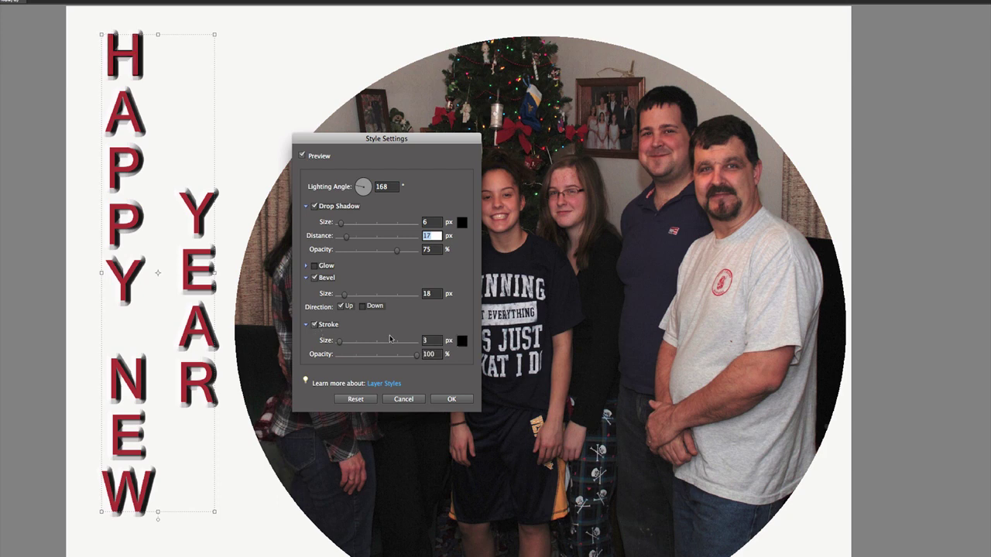
click(463, 341)
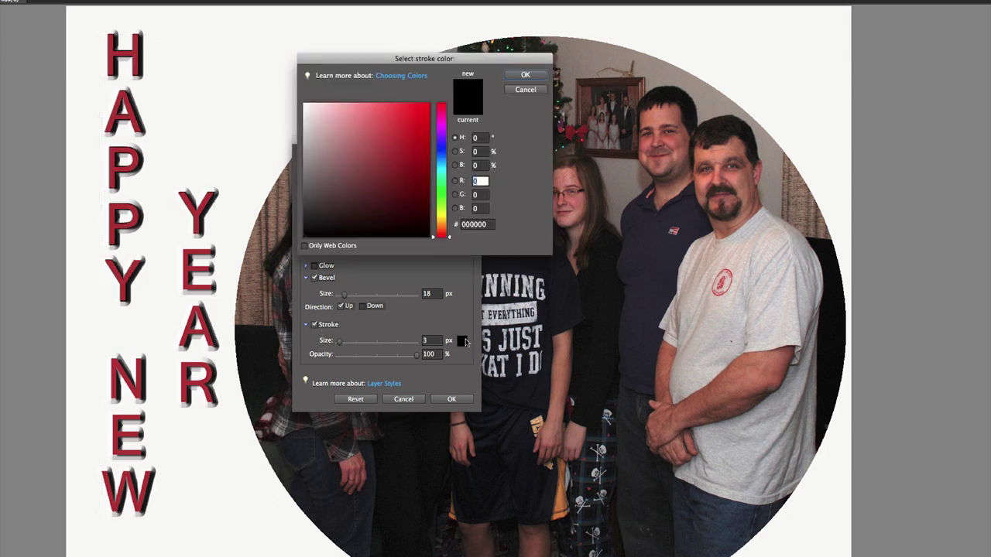
click(442, 145)
click(423, 116)
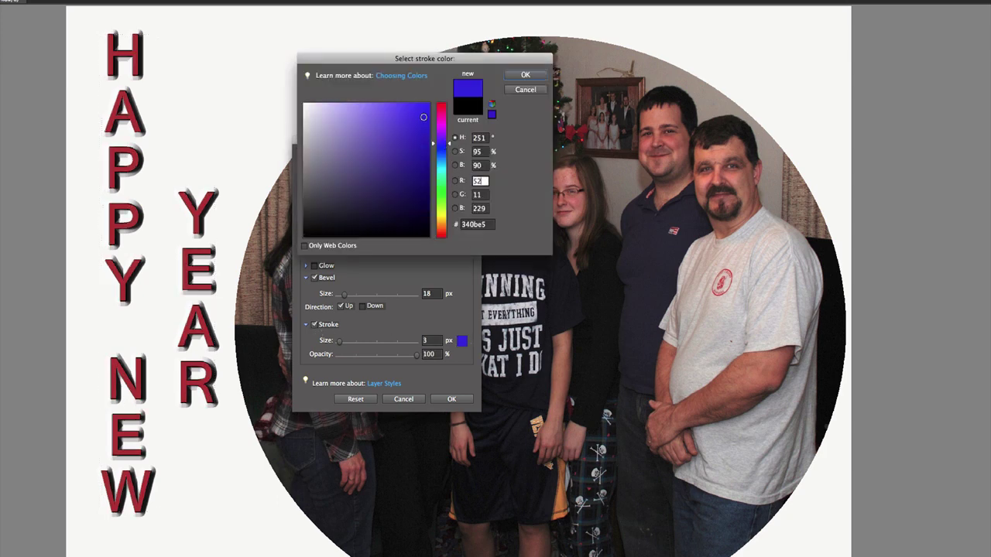
click(524, 75)
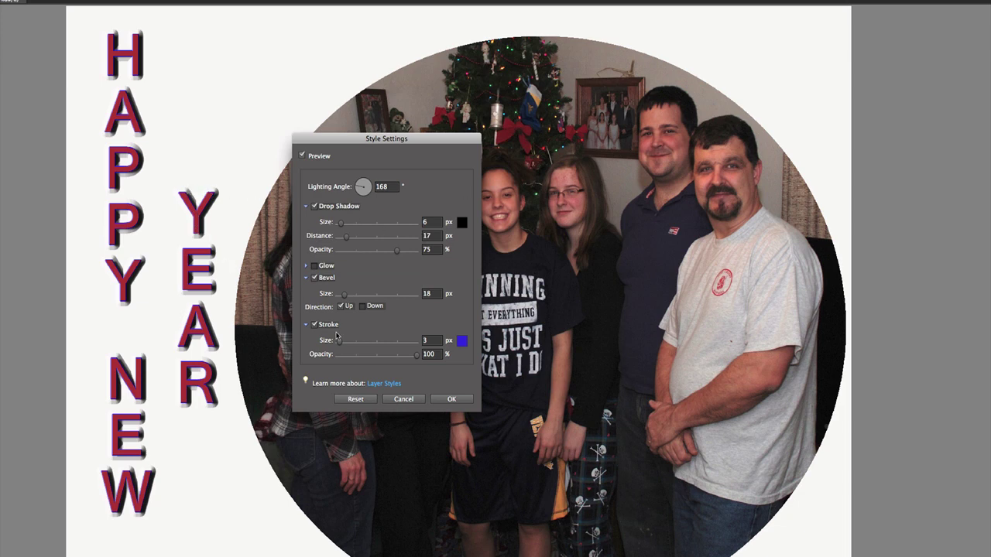
drag(341, 347, 338, 345)
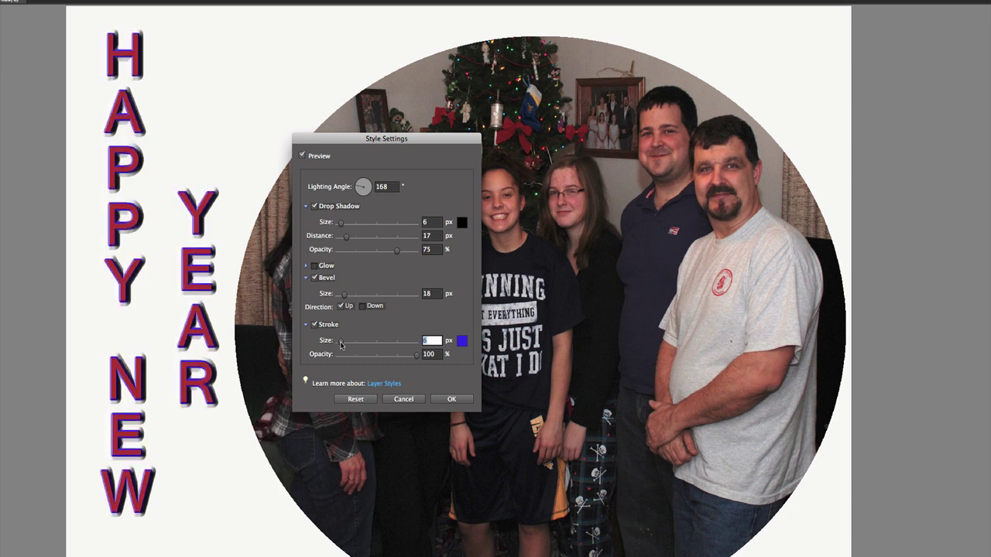
drag(338, 346, 339, 345)
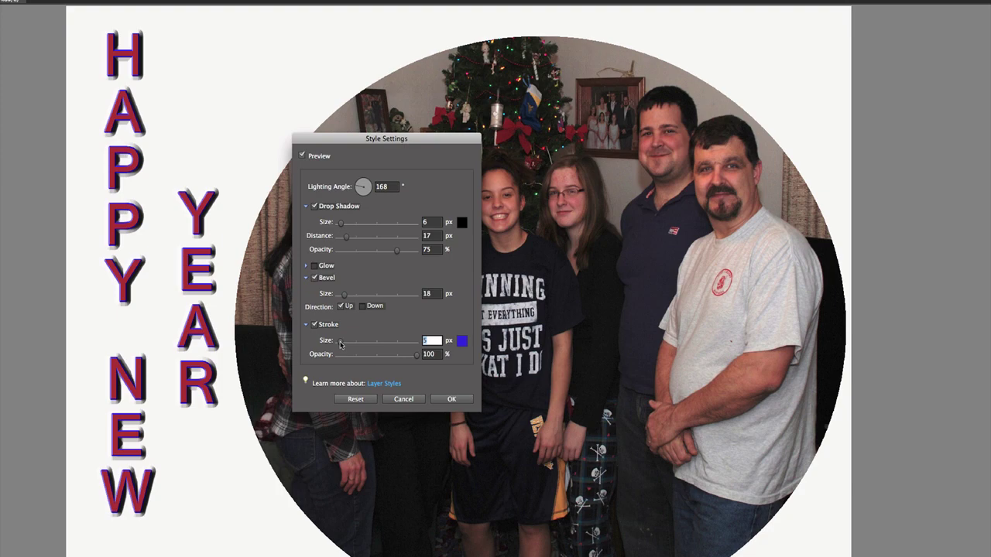
click(451, 400)
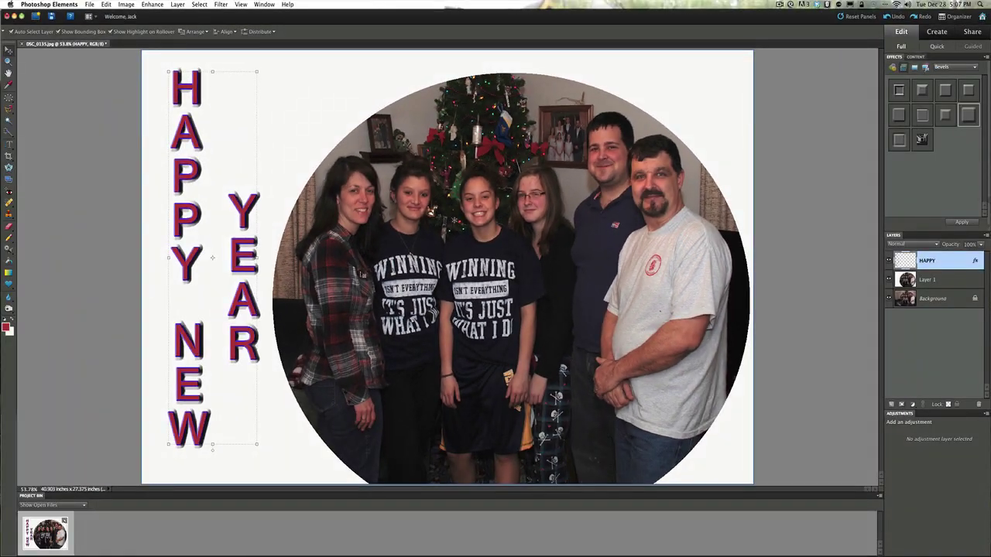
click(280, 79)
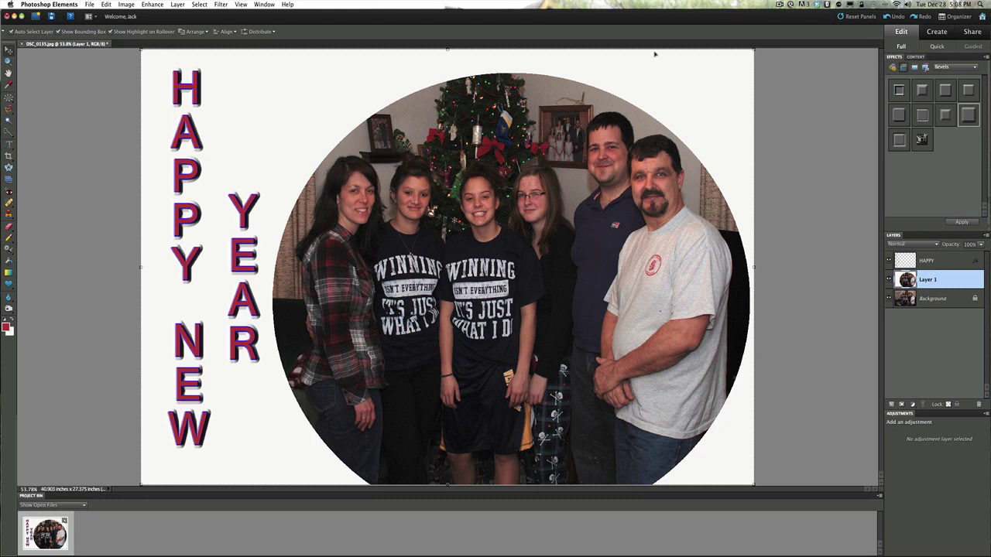
click(780, 7)
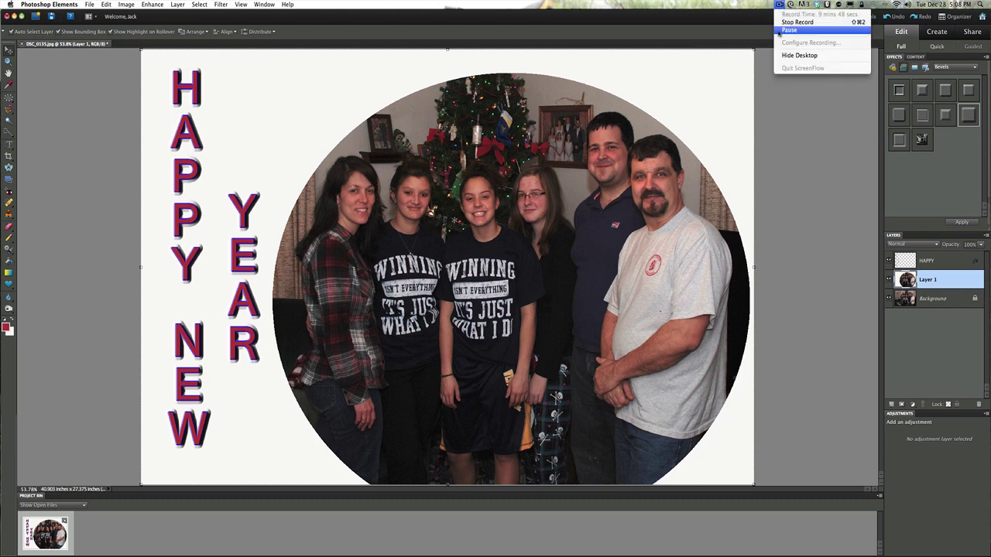
click(781, 32)
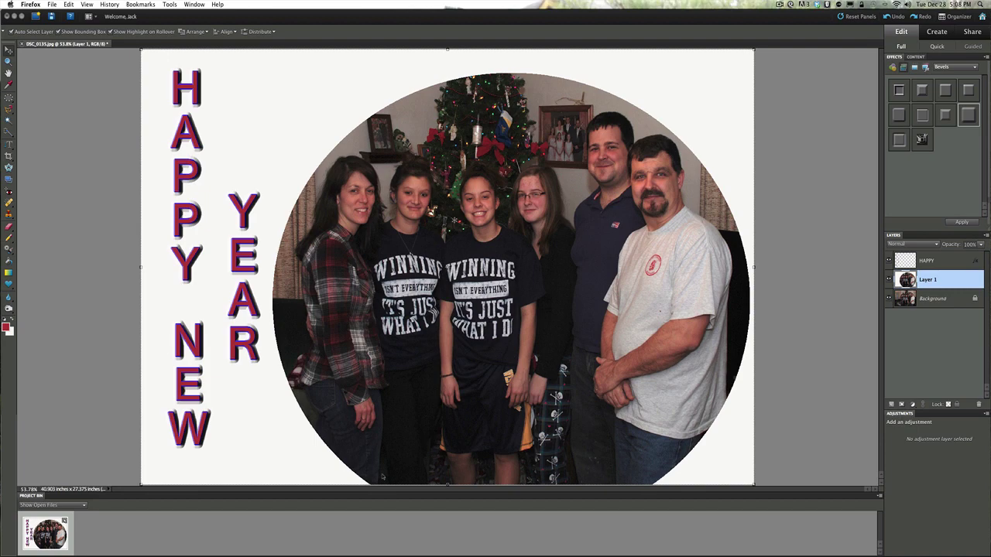
Switch to Firefox and look through the DVD collection order options on the Jacks Tech Corner page, choosing 3 Volume Set $40.00
click(298, 546)
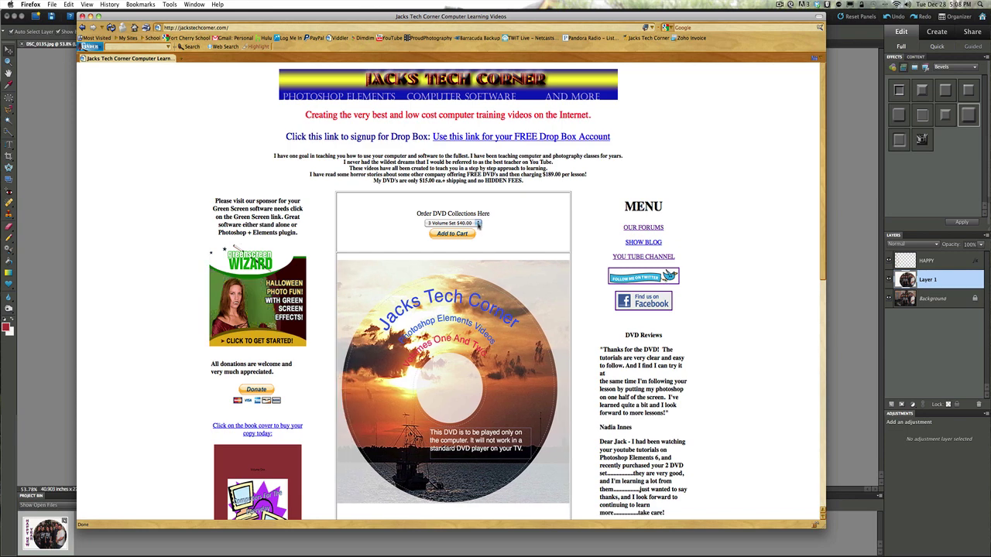
click(477, 226)
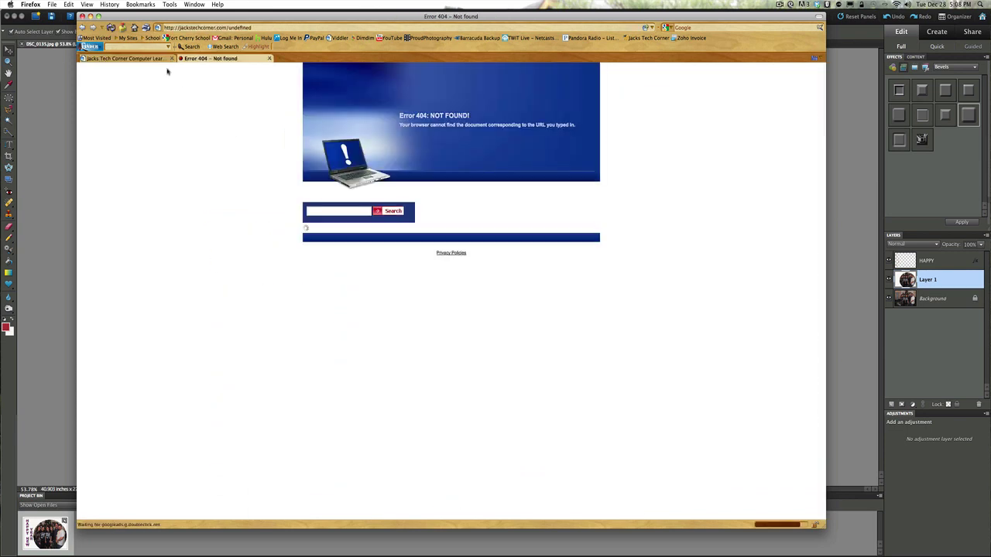
click(146, 58)
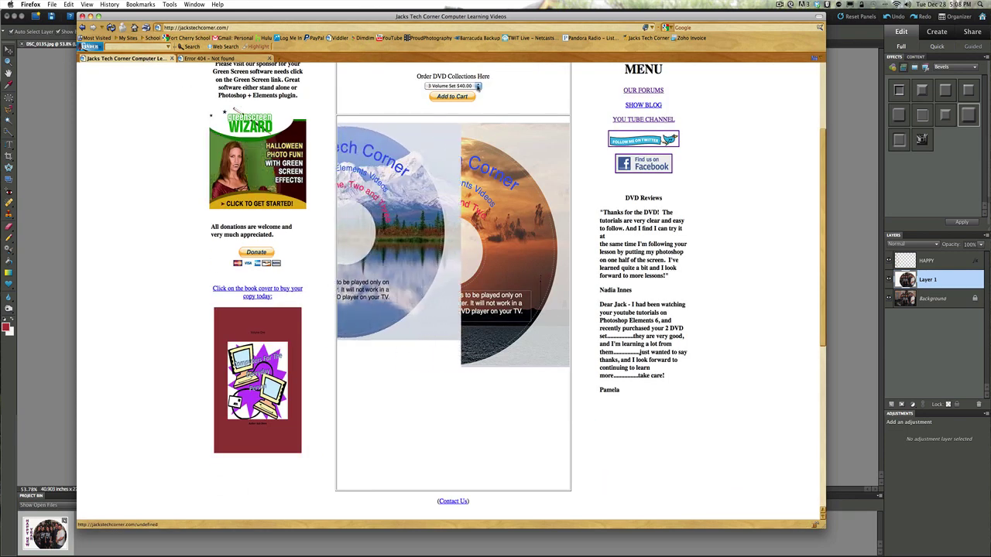
scroll(496, 101, up, 3)
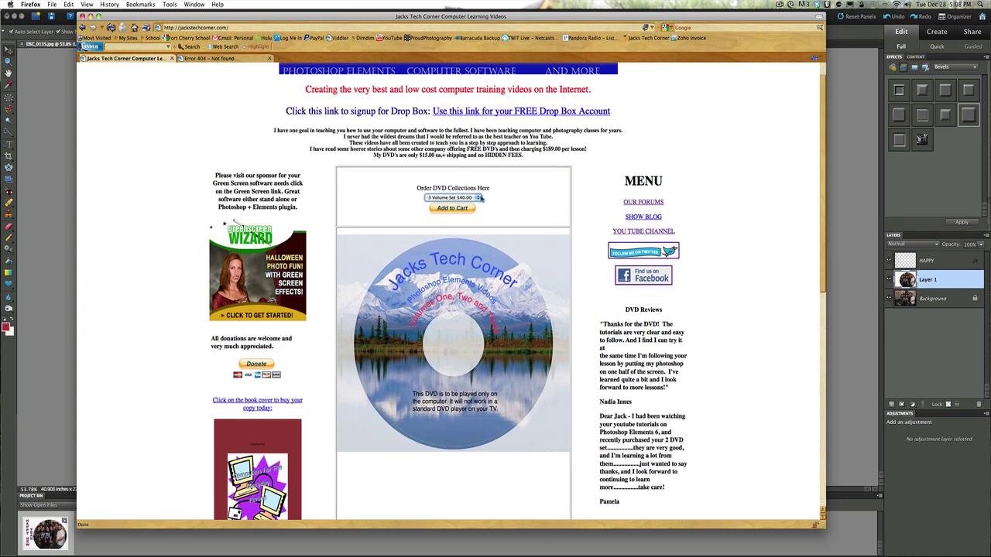
click(480, 198)
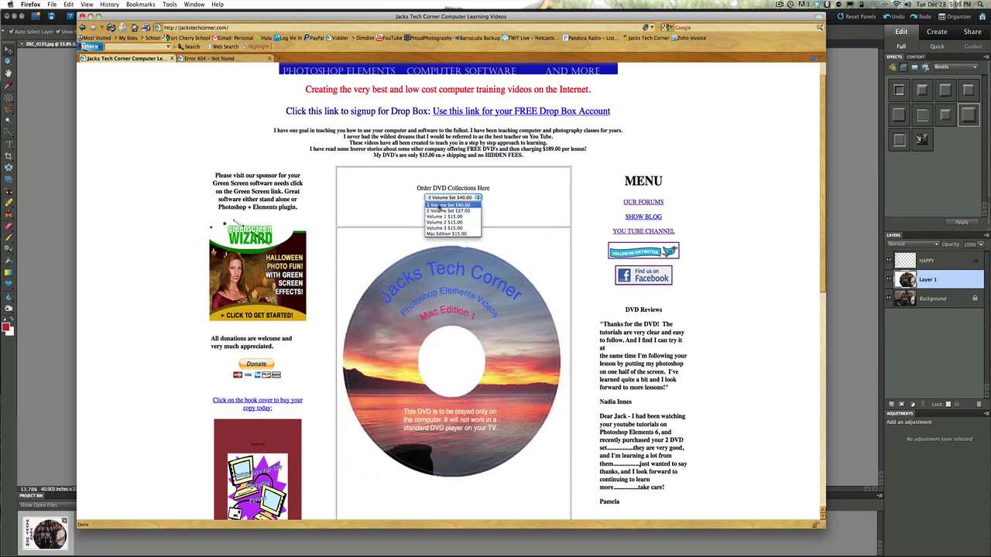
click(439, 206)
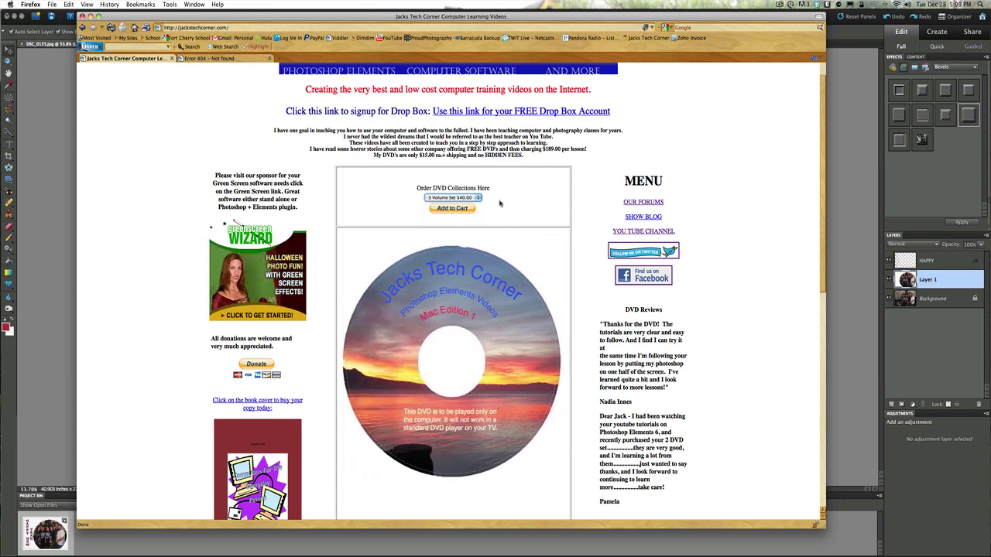